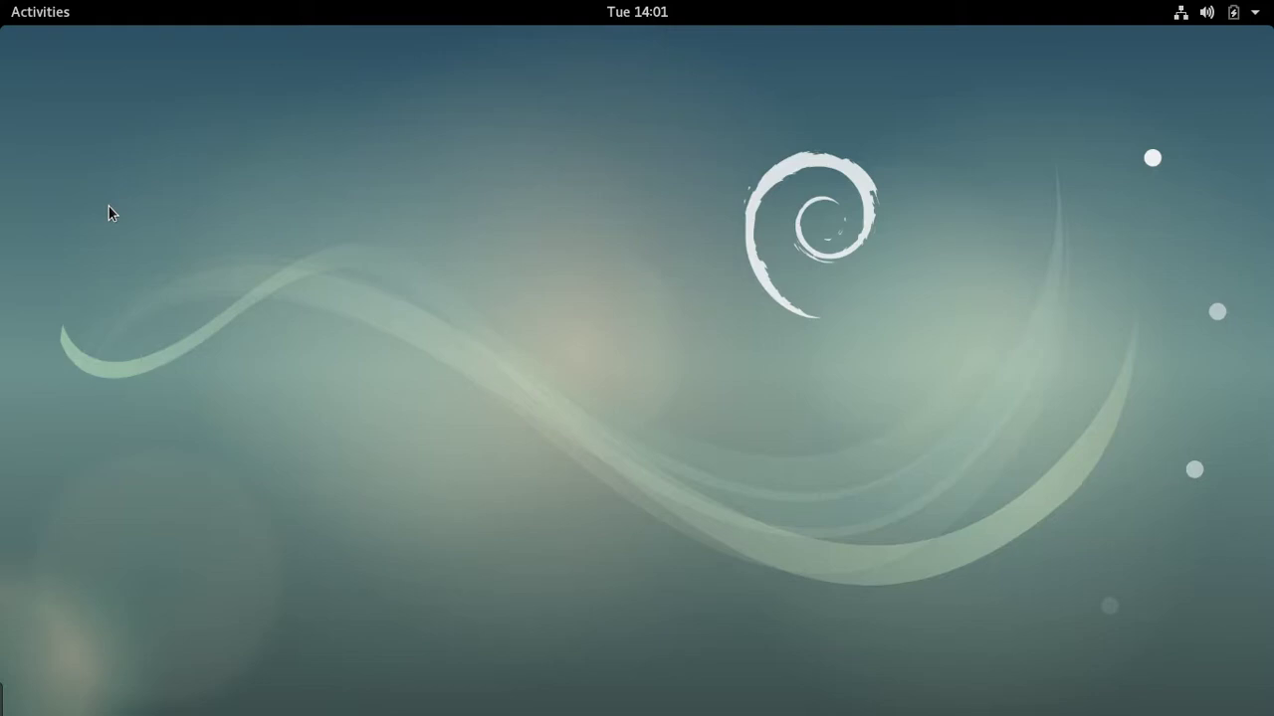
# - Review the system overview in the open Details window and close the window
pyautogui.click(50, 18)
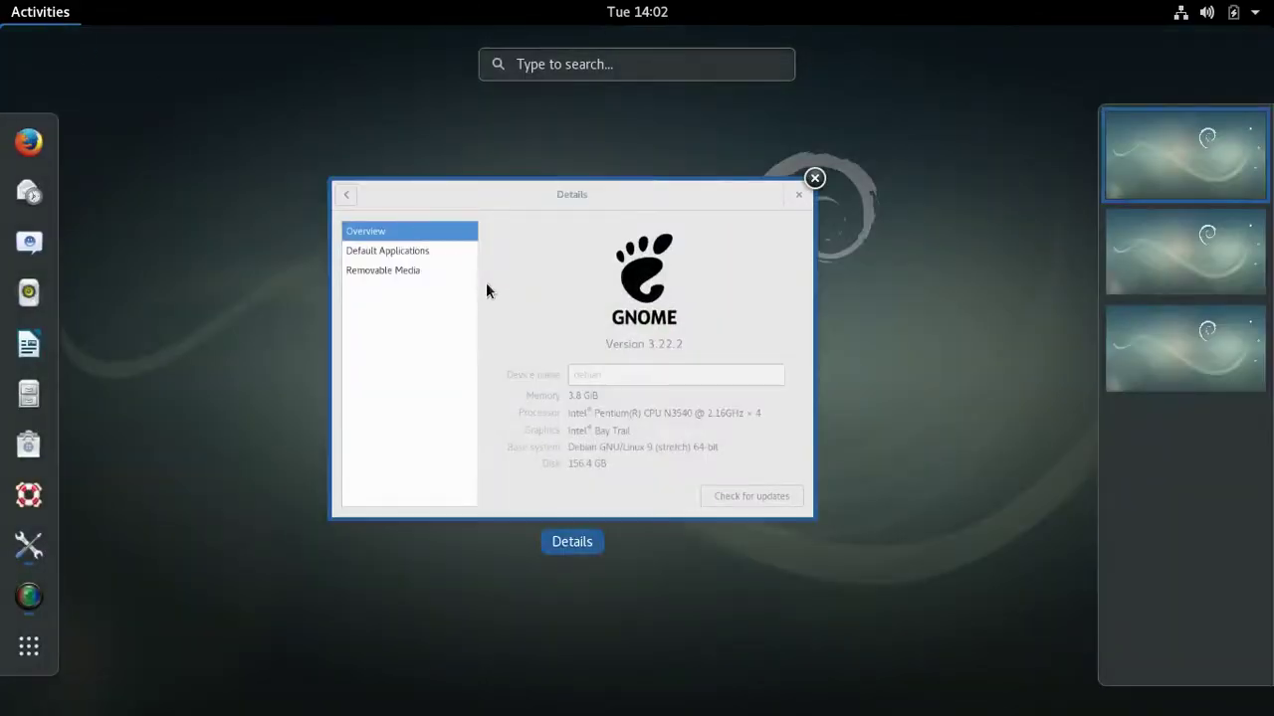
pyautogui.click(487, 284)
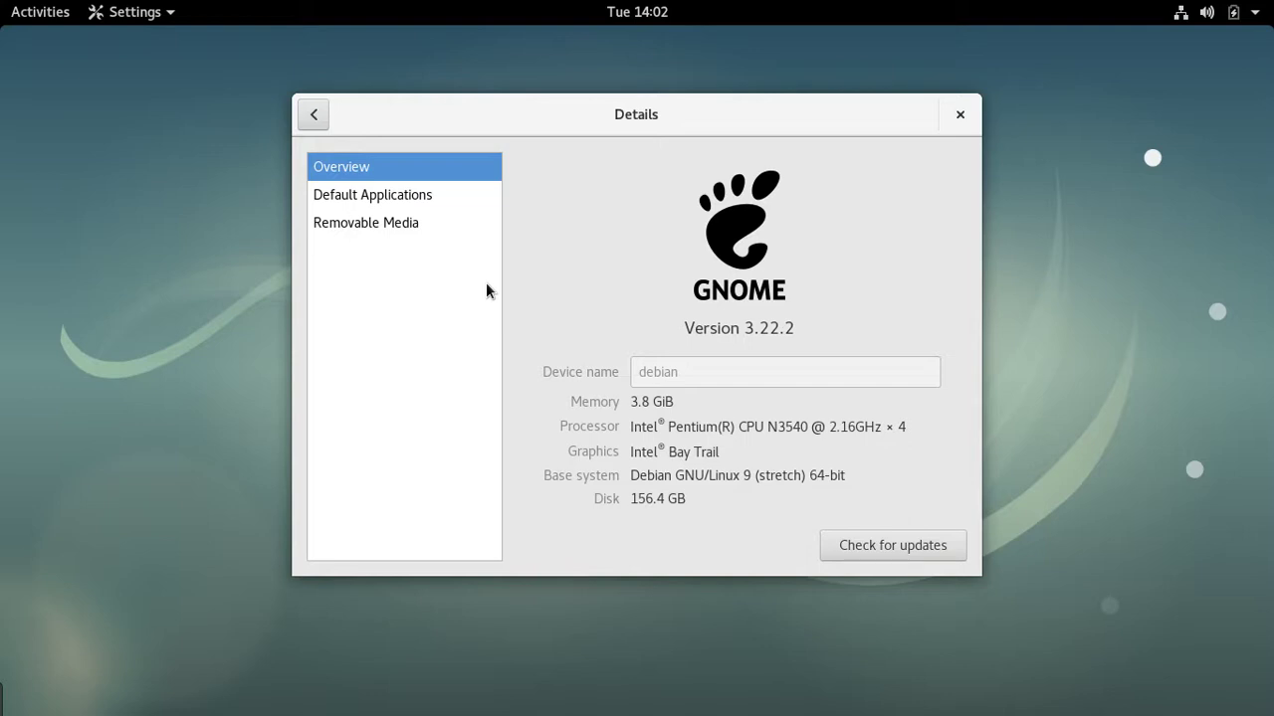
pyautogui.click(959, 114)
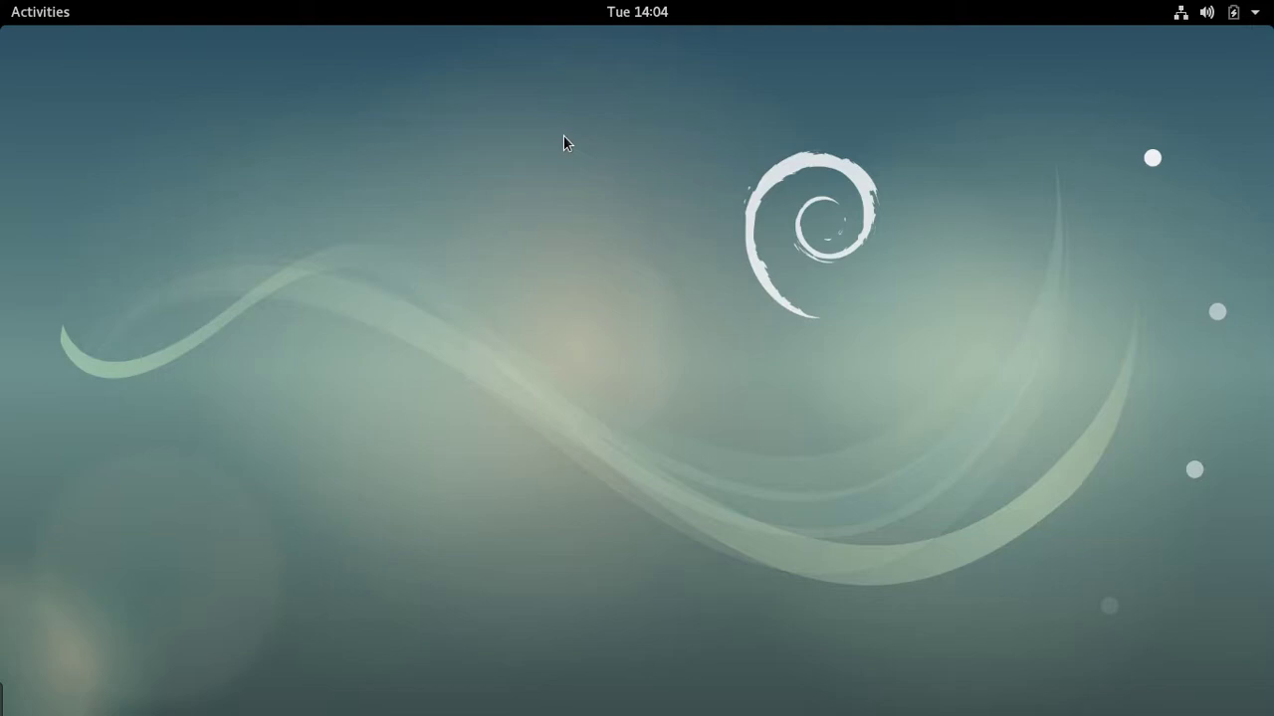
# - Search the installed applications for "syn", launch Synaptic Package Manager and authenticate with the administrator password
pyautogui.click(29, 12)
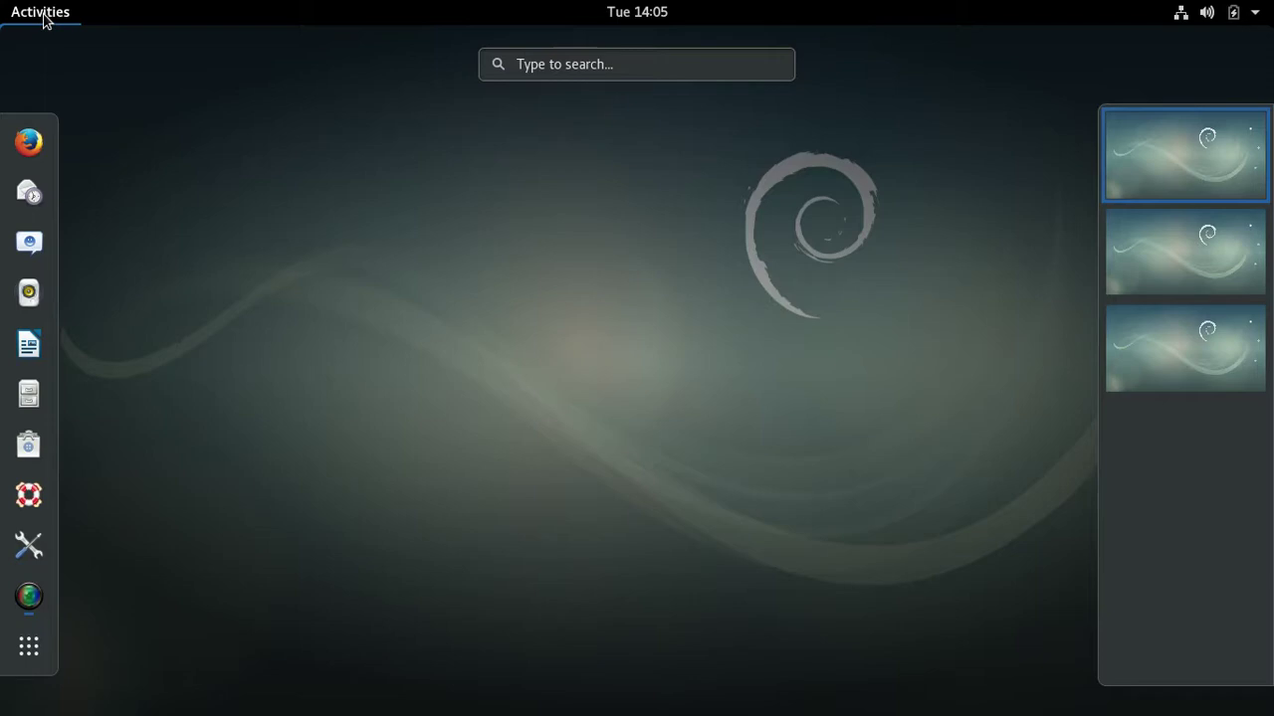
pyautogui.click(528, 62)
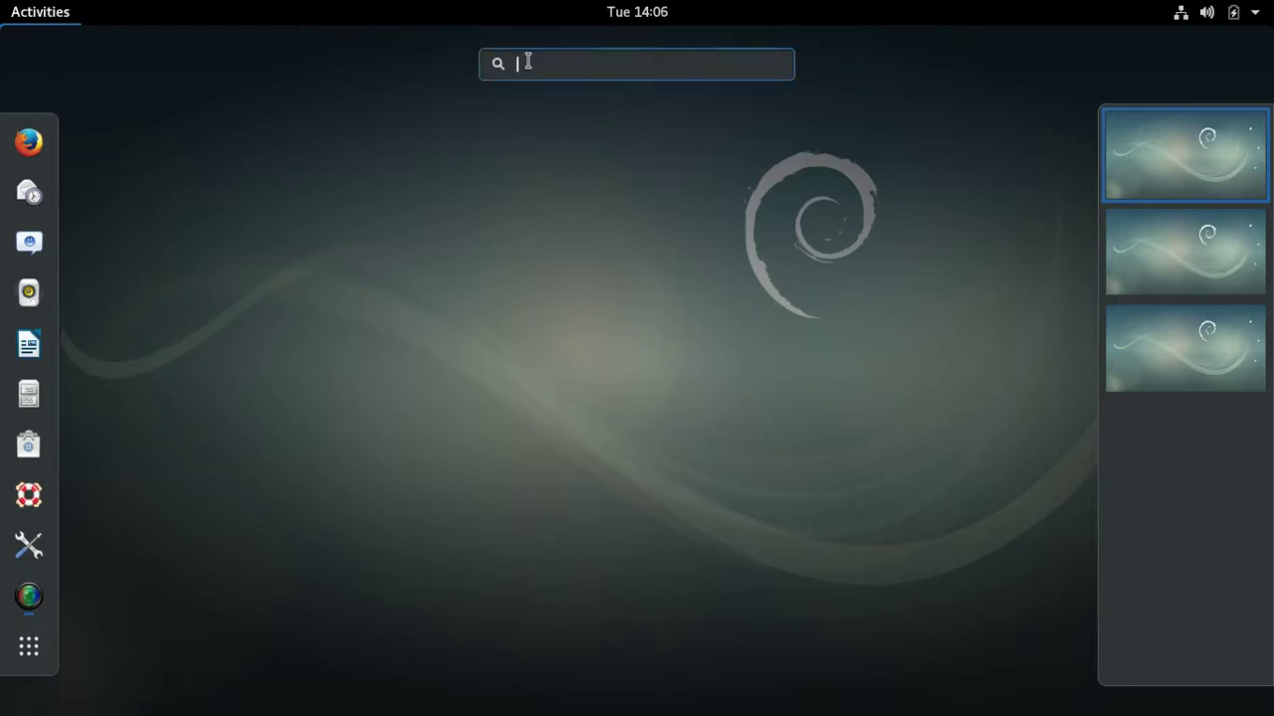
pyautogui.write('syn')
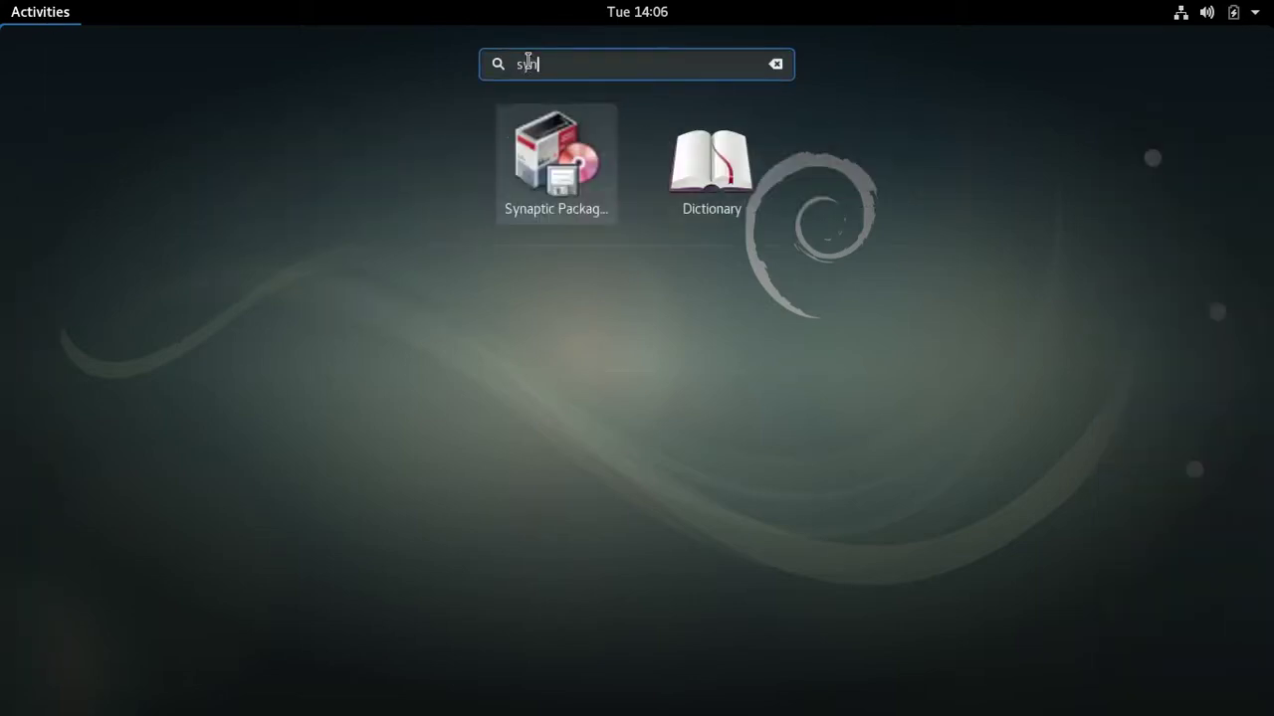
pyautogui.click(559, 161)
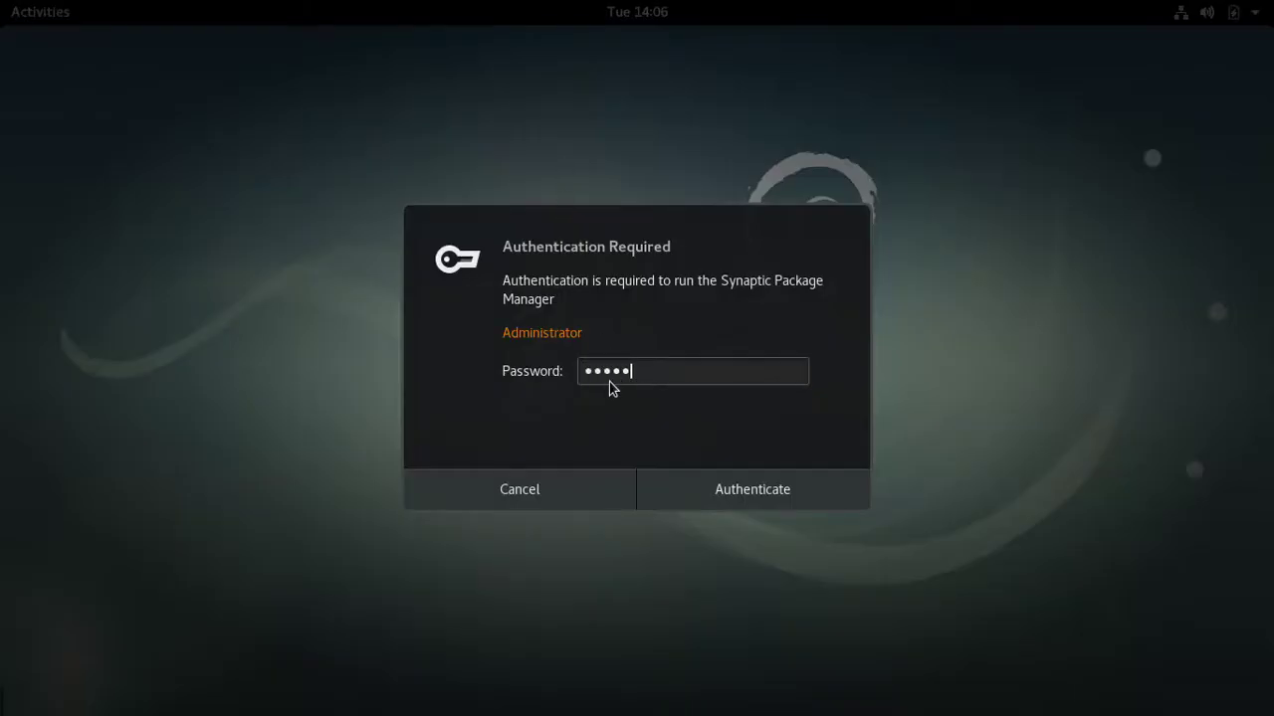
pyautogui.write('••')
pyautogui.click(742, 490)
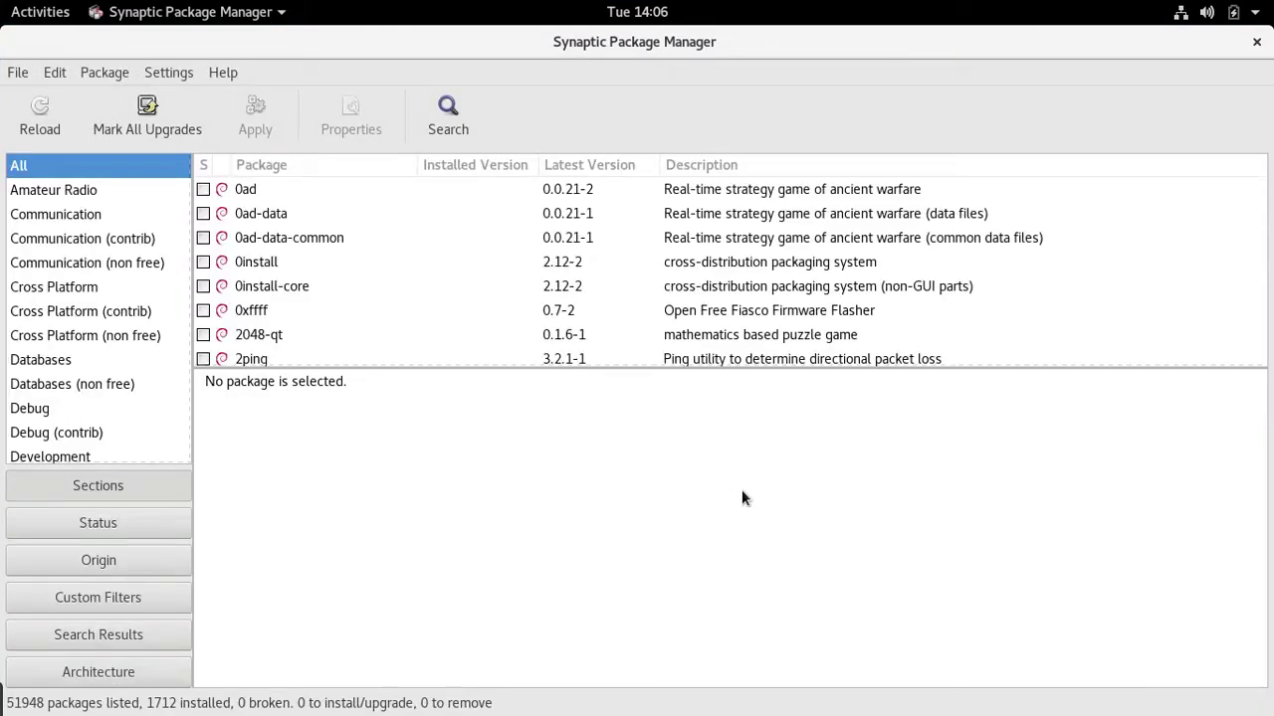
# - Examine the enabled Debian software repositories in the package manager's repository settings and close them
pyautogui.click(179, 75)
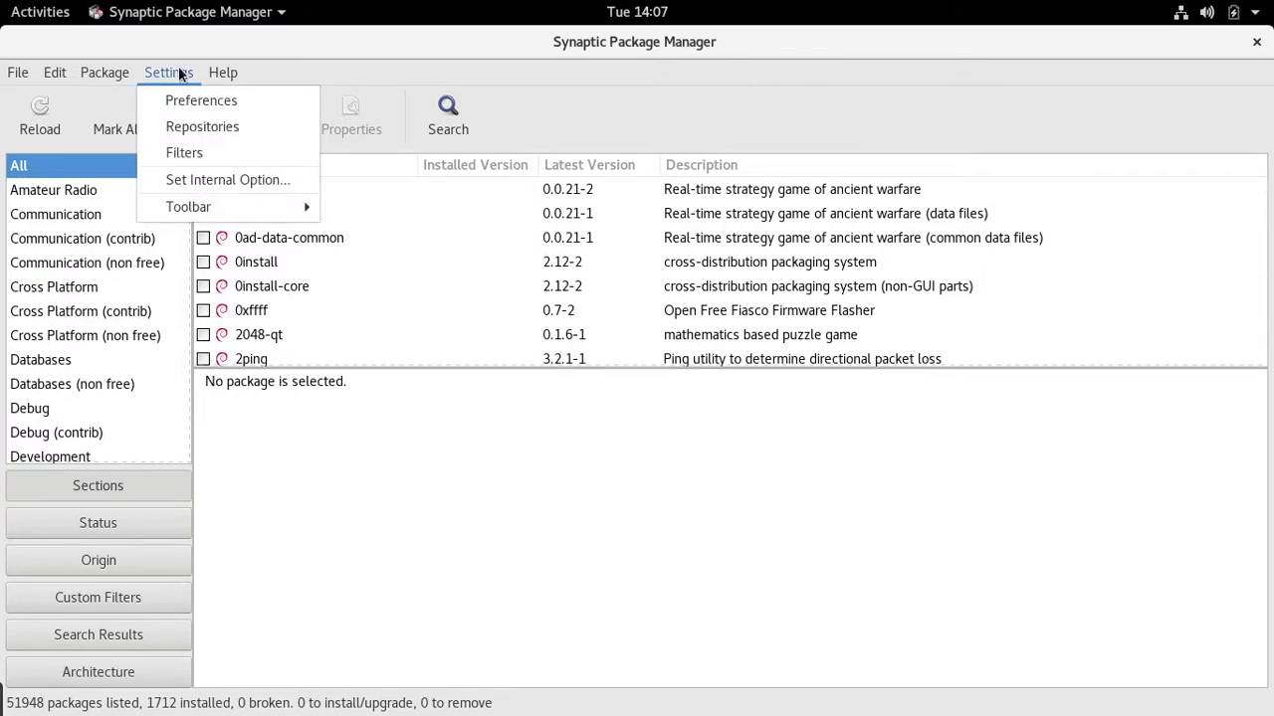
pyautogui.click(212, 128)
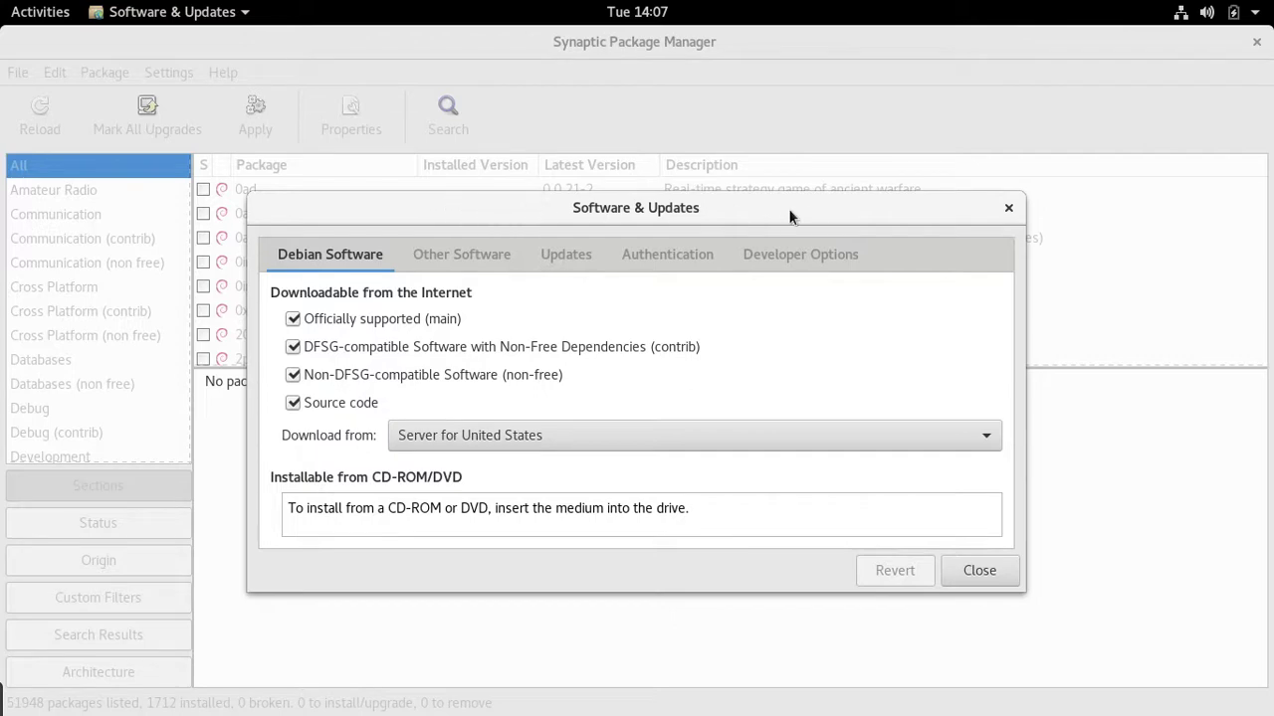
pyautogui.click(1007, 209)
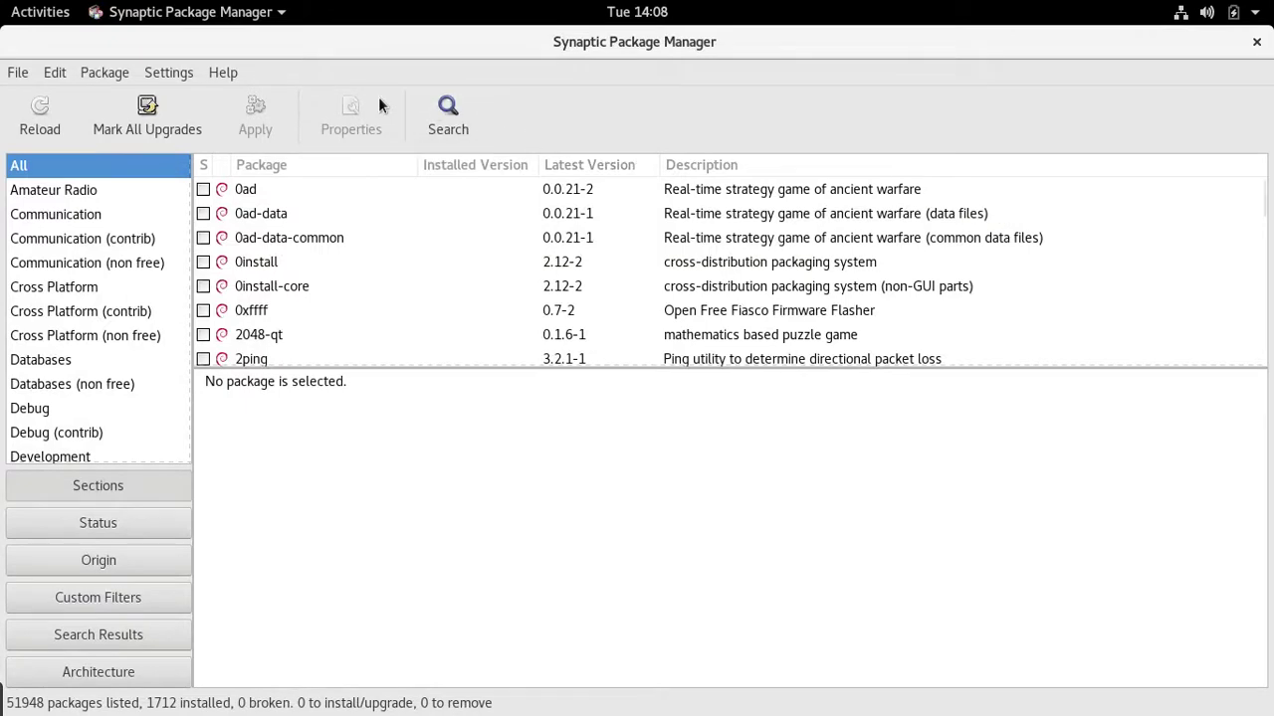
# - Search packages by description and name for "simplescreenrecorder", check the result and close Synaptic Package Manager
pyautogui.click(440, 107)
pyautogui.write('s')
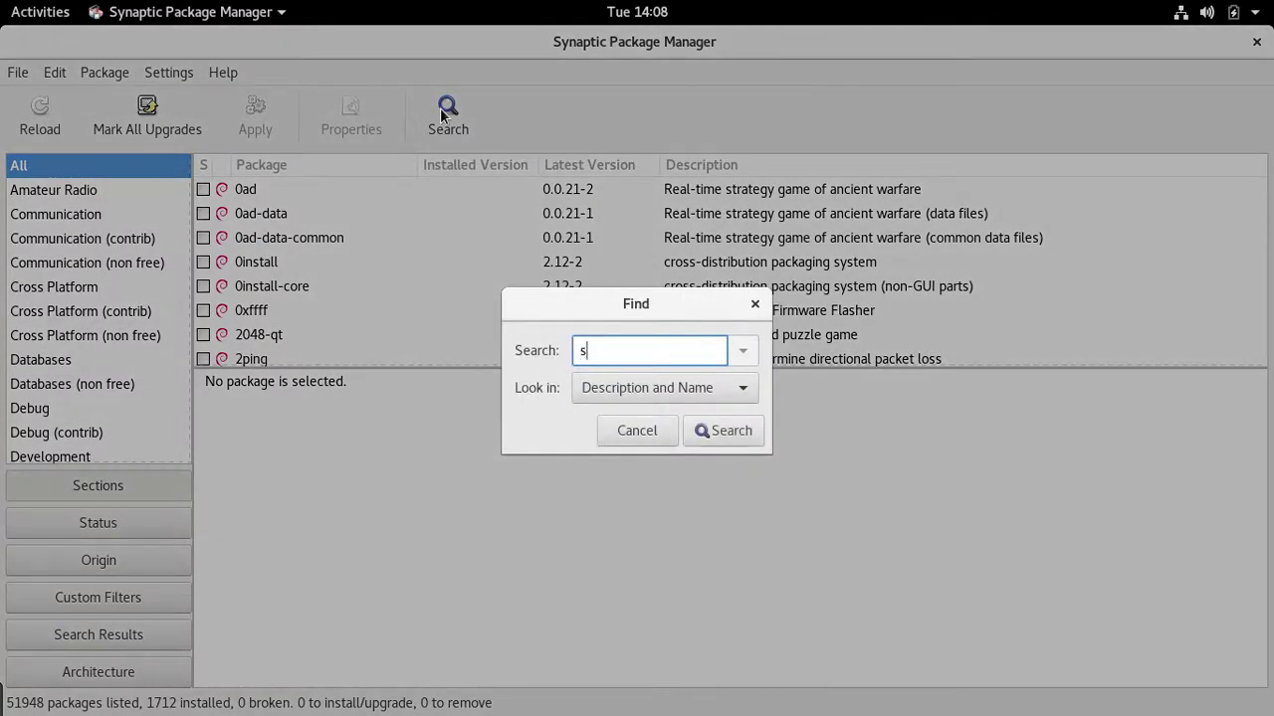
pyautogui.write('implescreenrecorder')
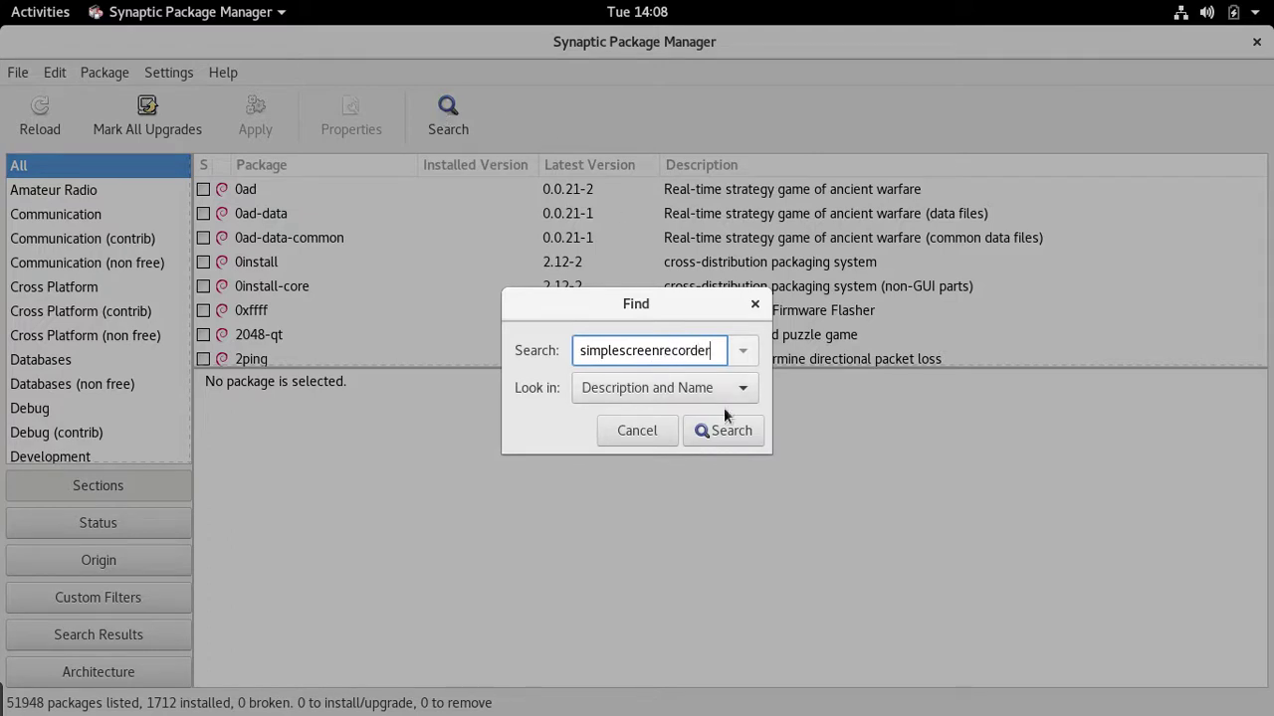
pyautogui.click(711, 432)
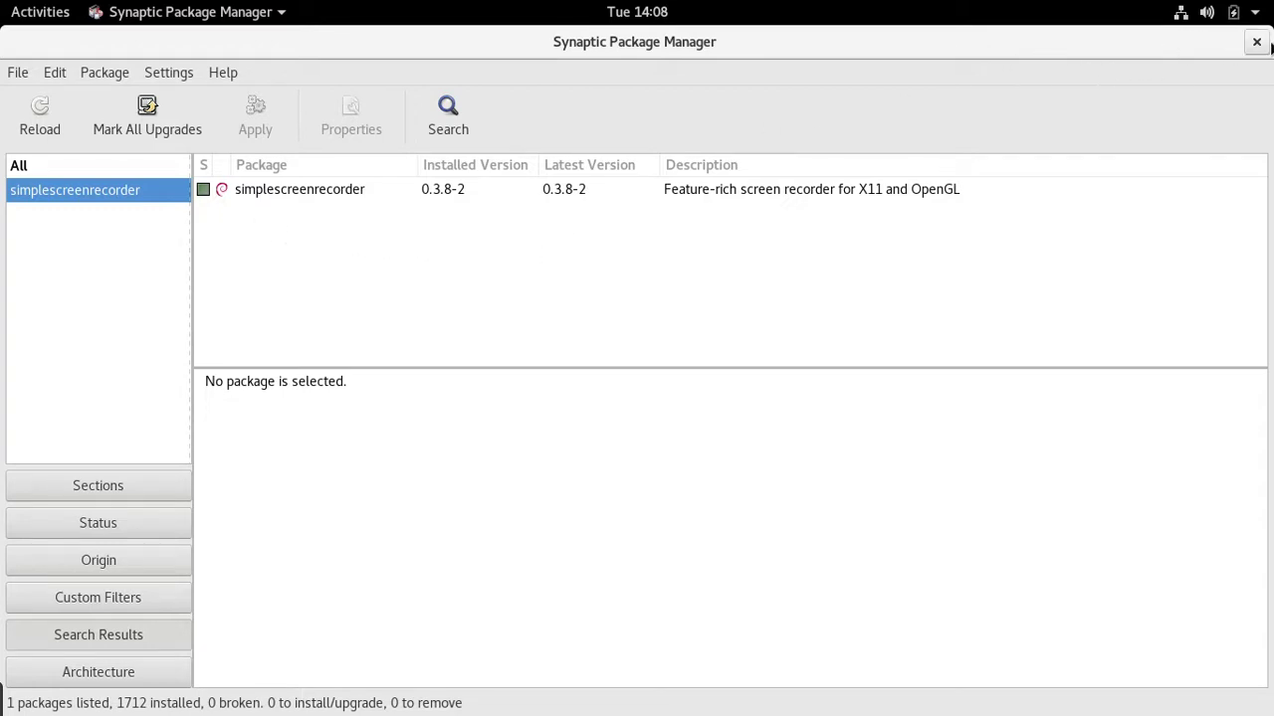
pyautogui.click(1257, 44)
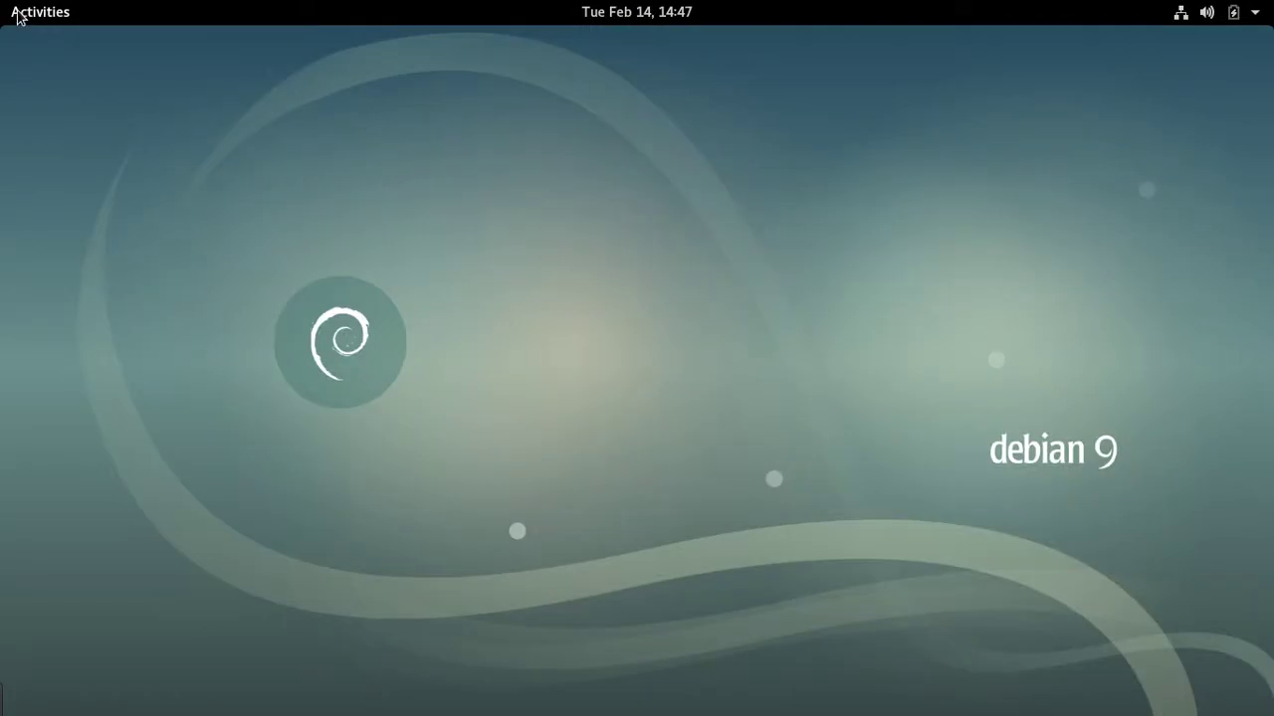
# - Search the installed applications for "soft" and launch Software
pyautogui.click(18, 18)
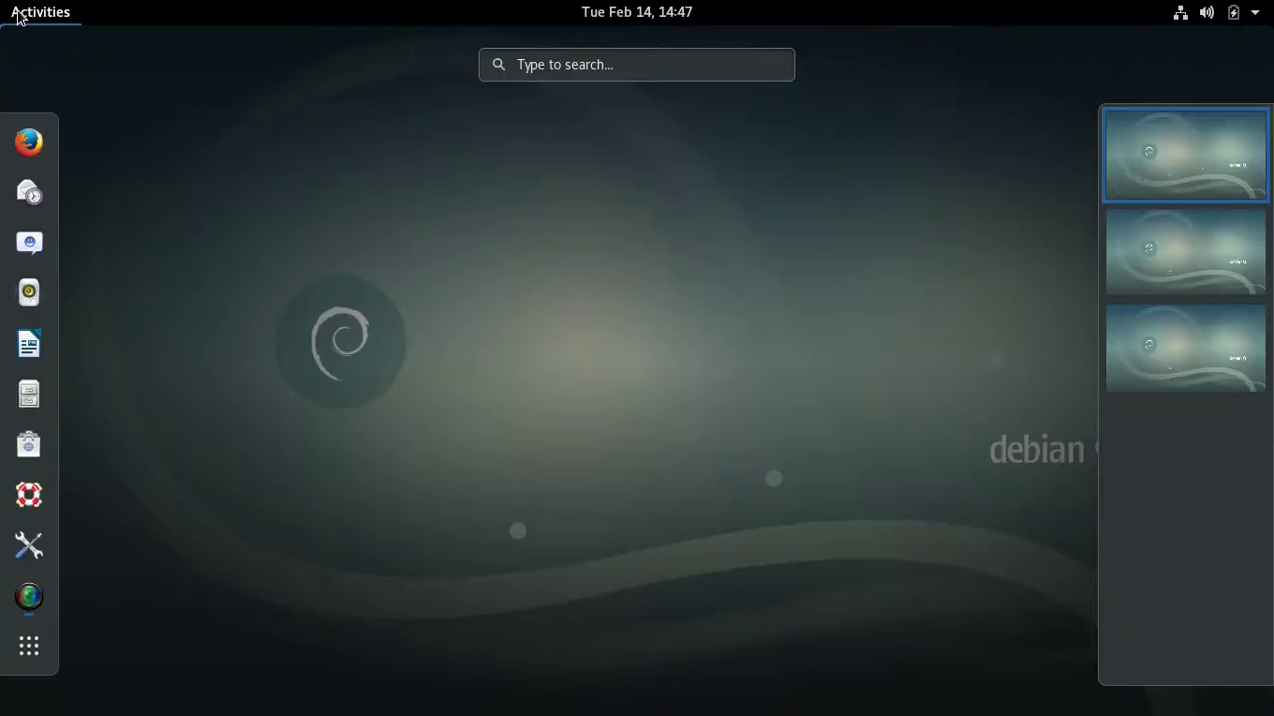
pyautogui.click(520, 64)
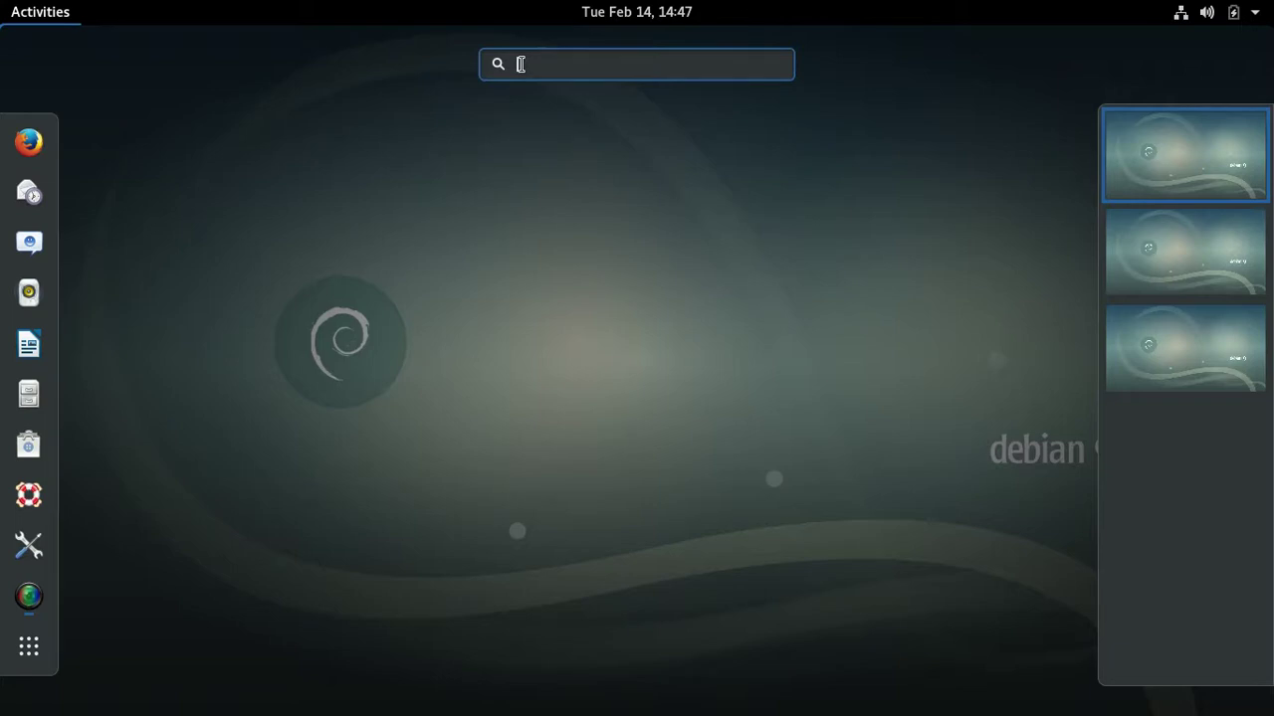
pyautogui.write('soft')
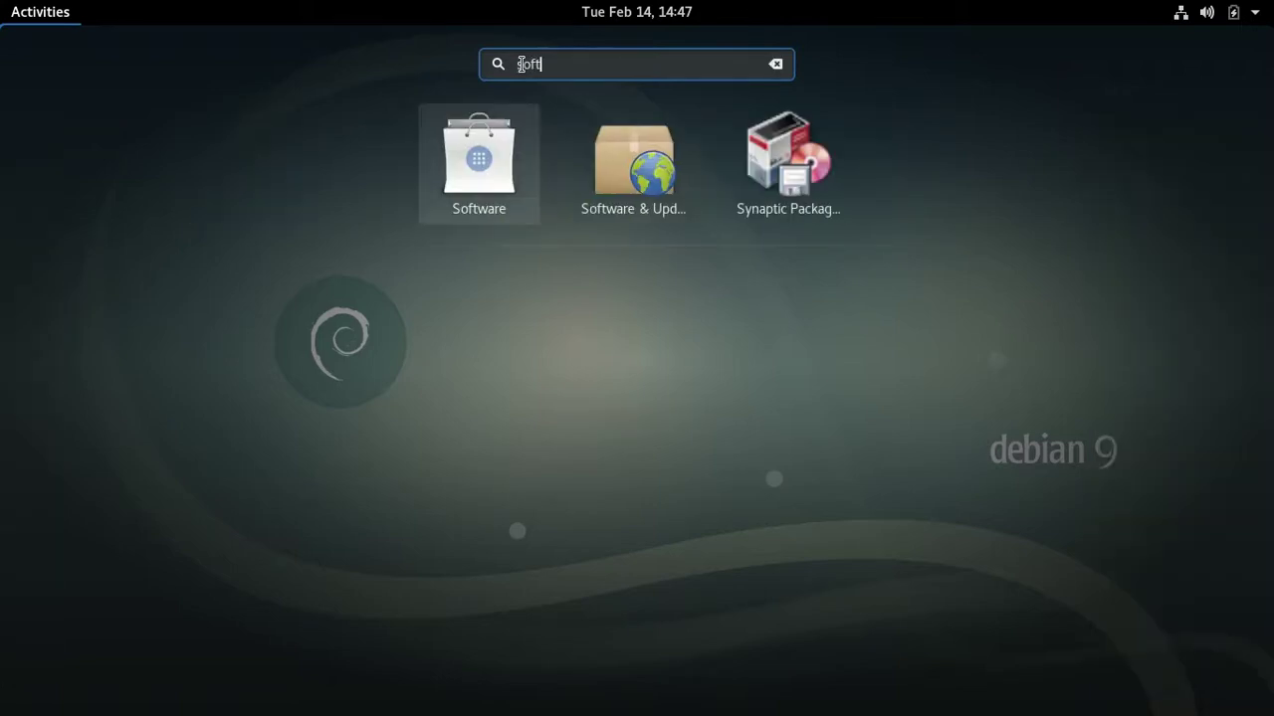
pyautogui.click(490, 161)
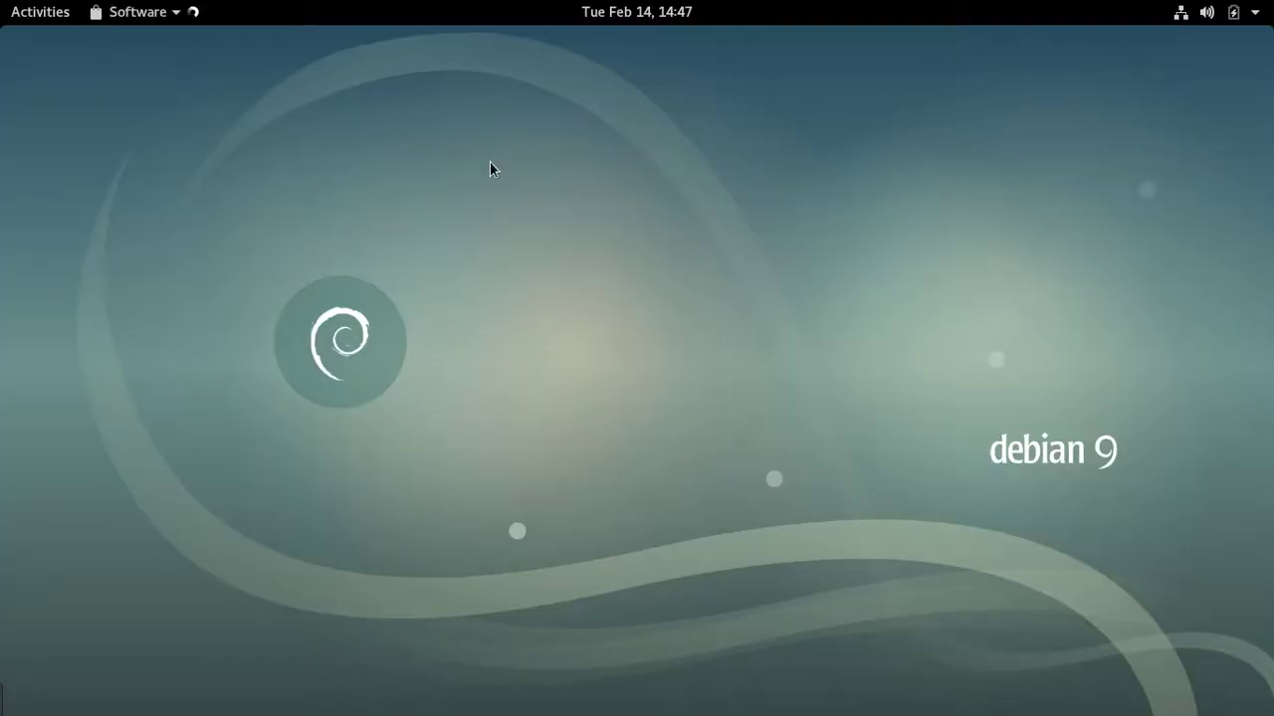
pyautogui.press('Return')
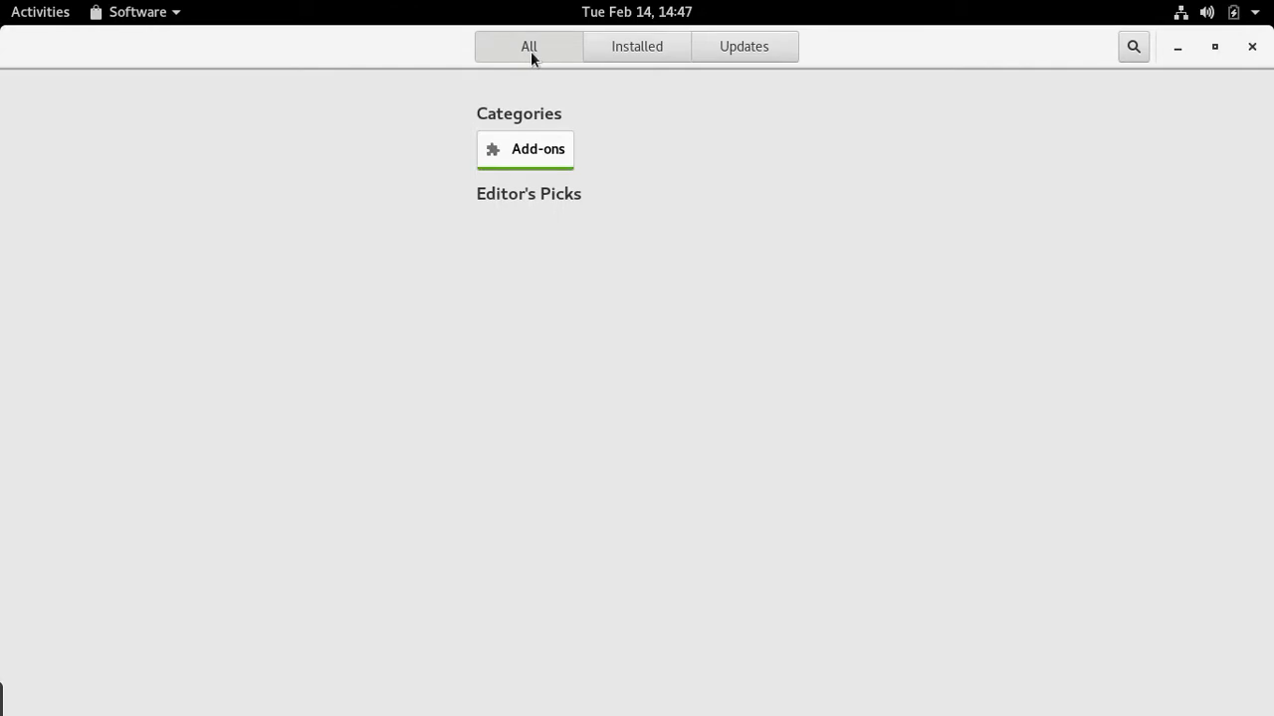
# - Look through the software views and the Shell Extensions in the Add-ons category, ending back at the category overview
pyautogui.click(619, 46)
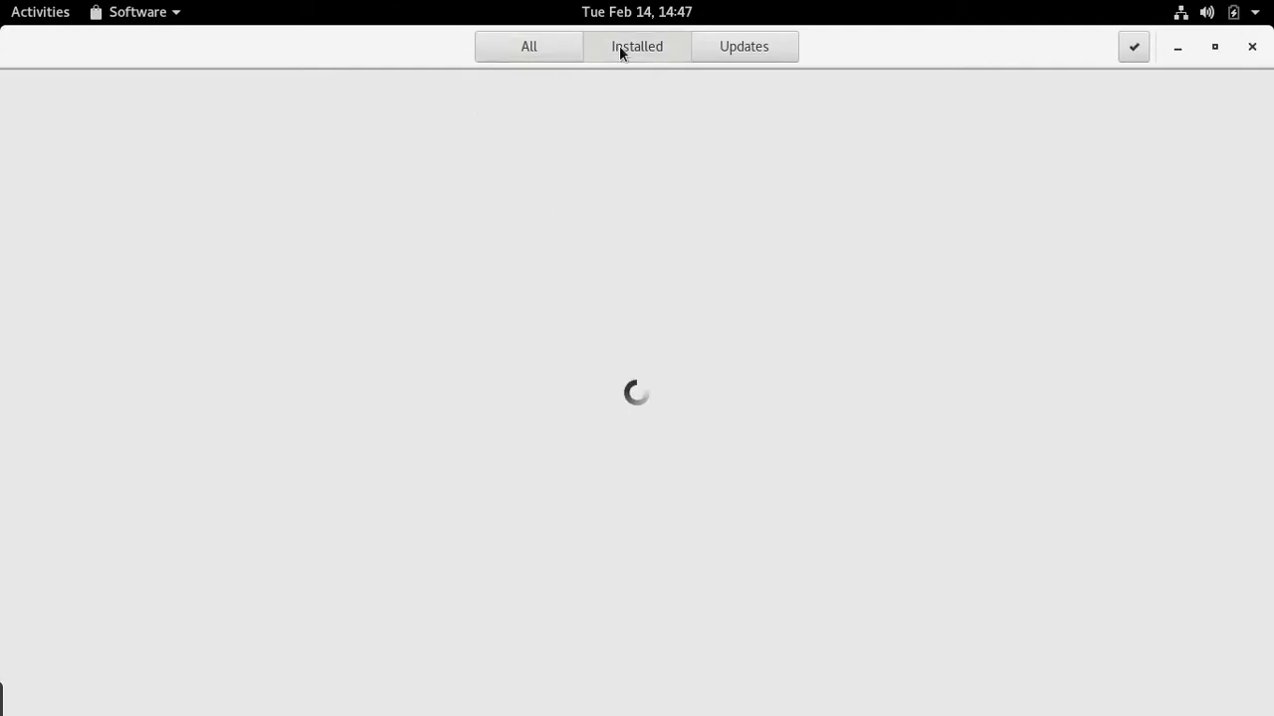
pyautogui.click(554, 54)
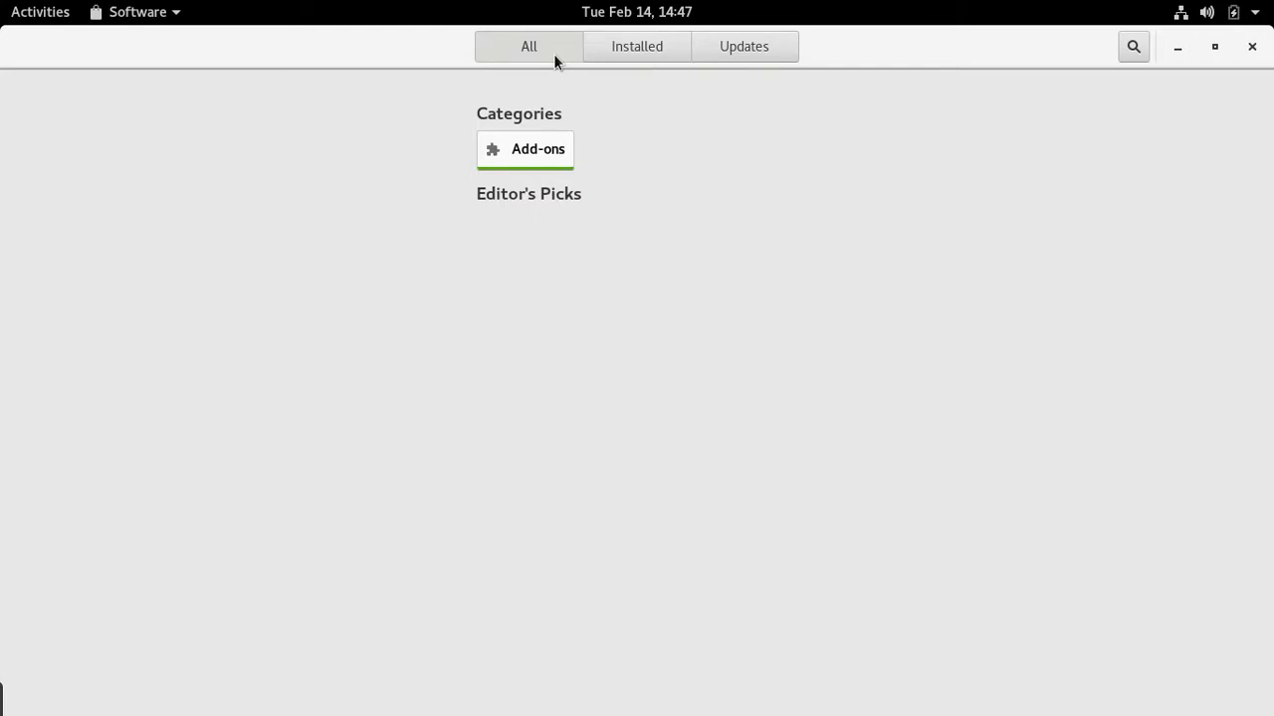
pyautogui.click(766, 50)
pyautogui.click(528, 46)
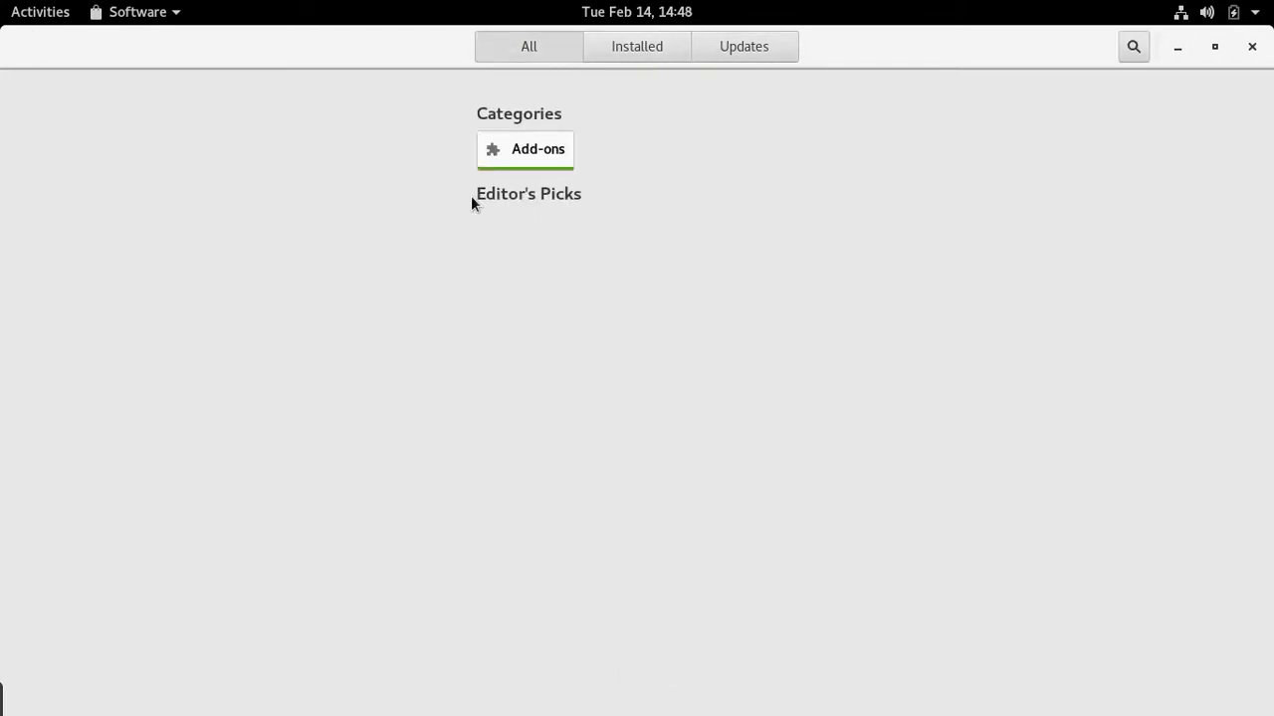
pyautogui.click(500, 142)
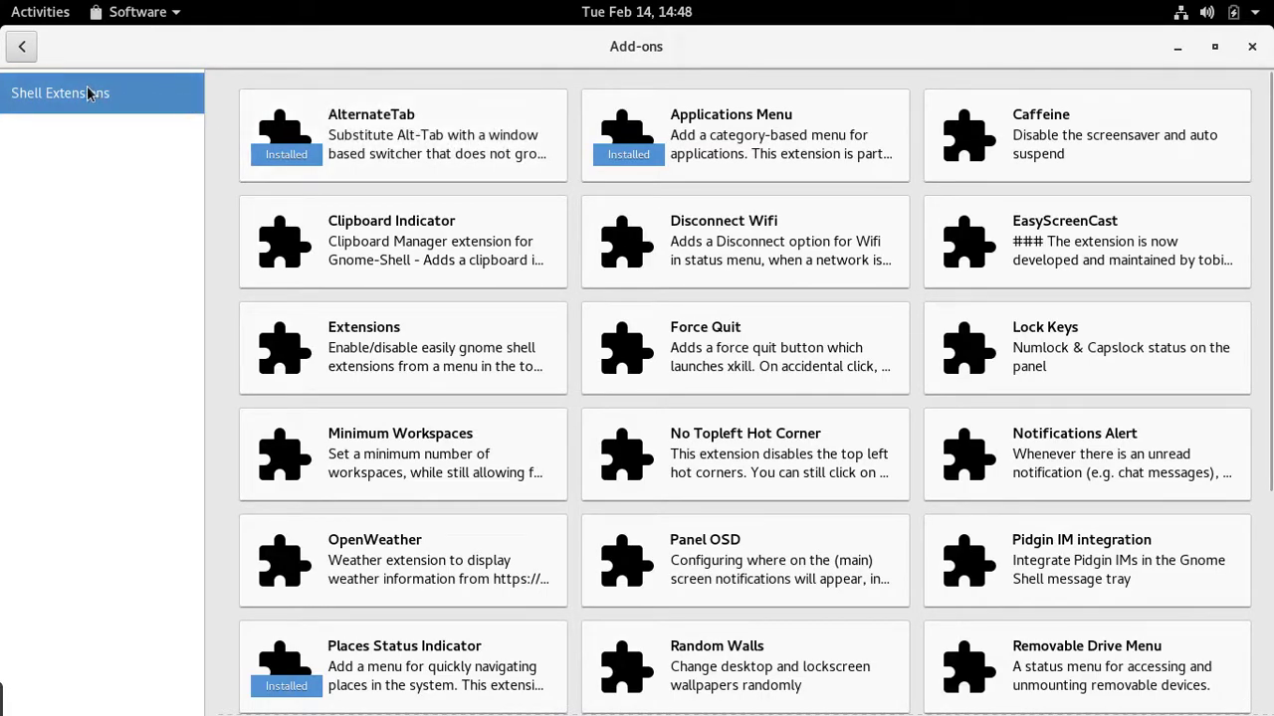
pyautogui.click(17, 44)
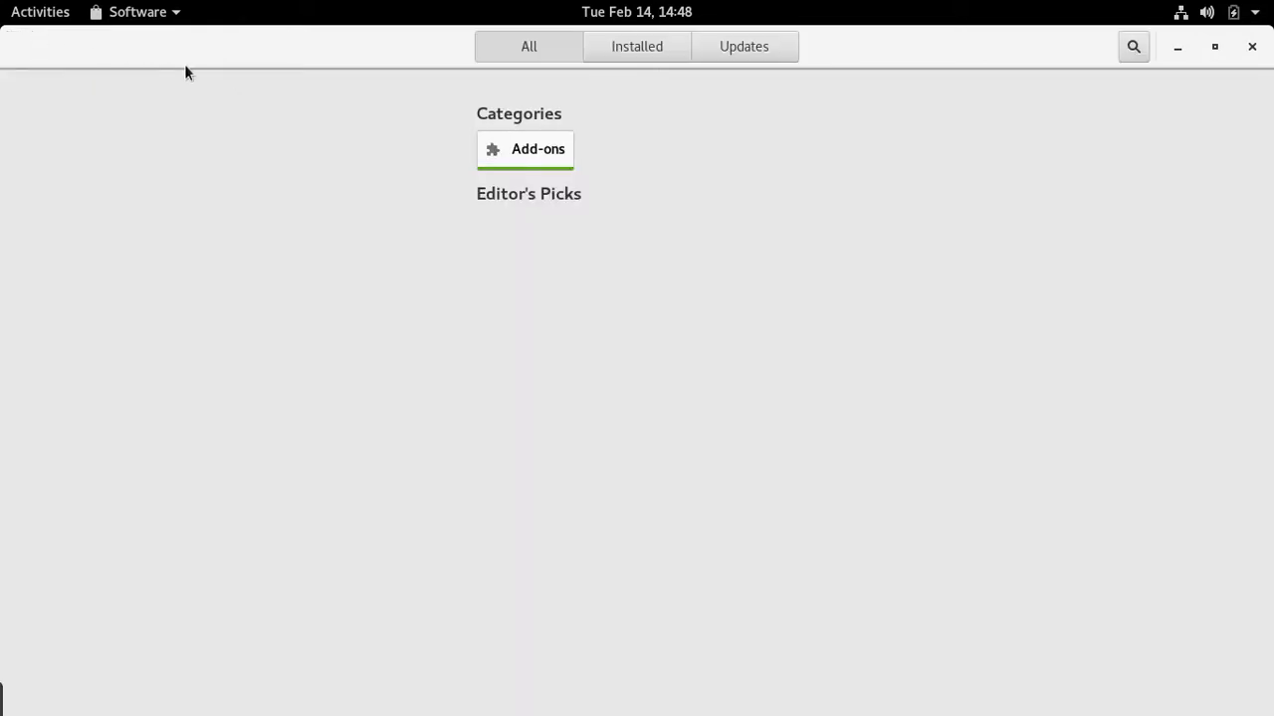
# - Check the list of installed applications and the update status, and return to the overview of all software
pyautogui.click(634, 50)
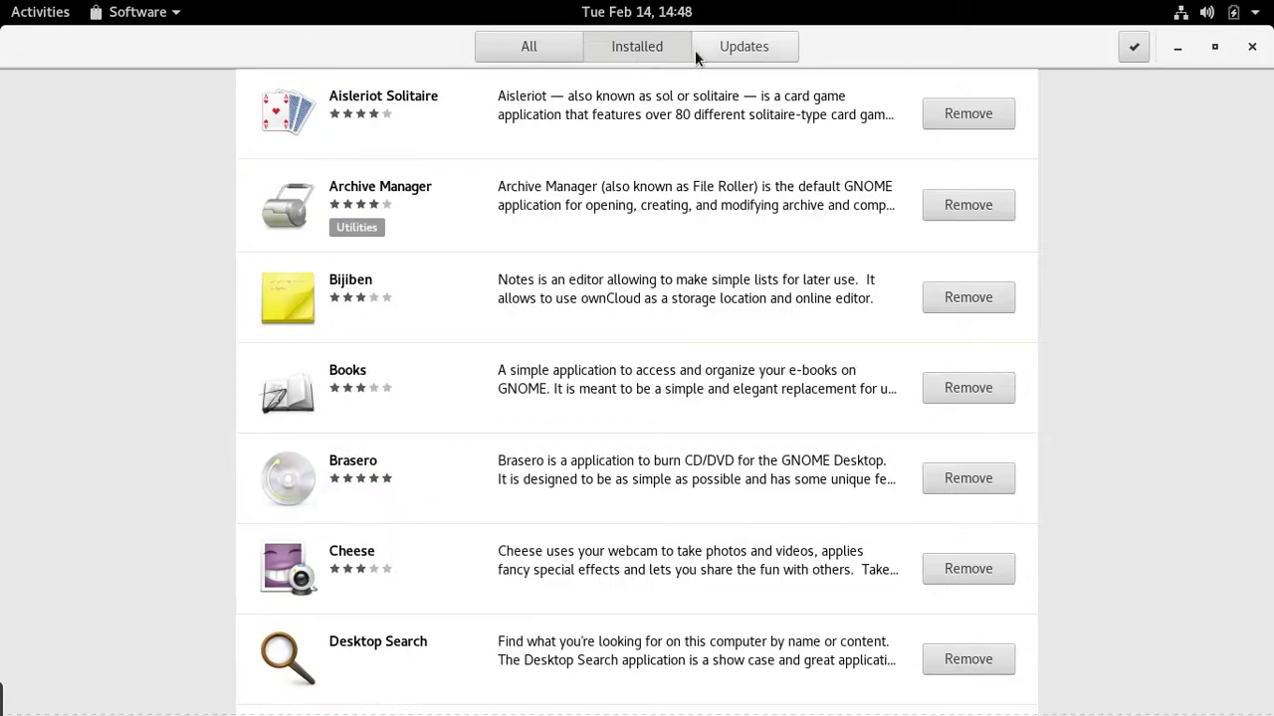
pyautogui.click(739, 50)
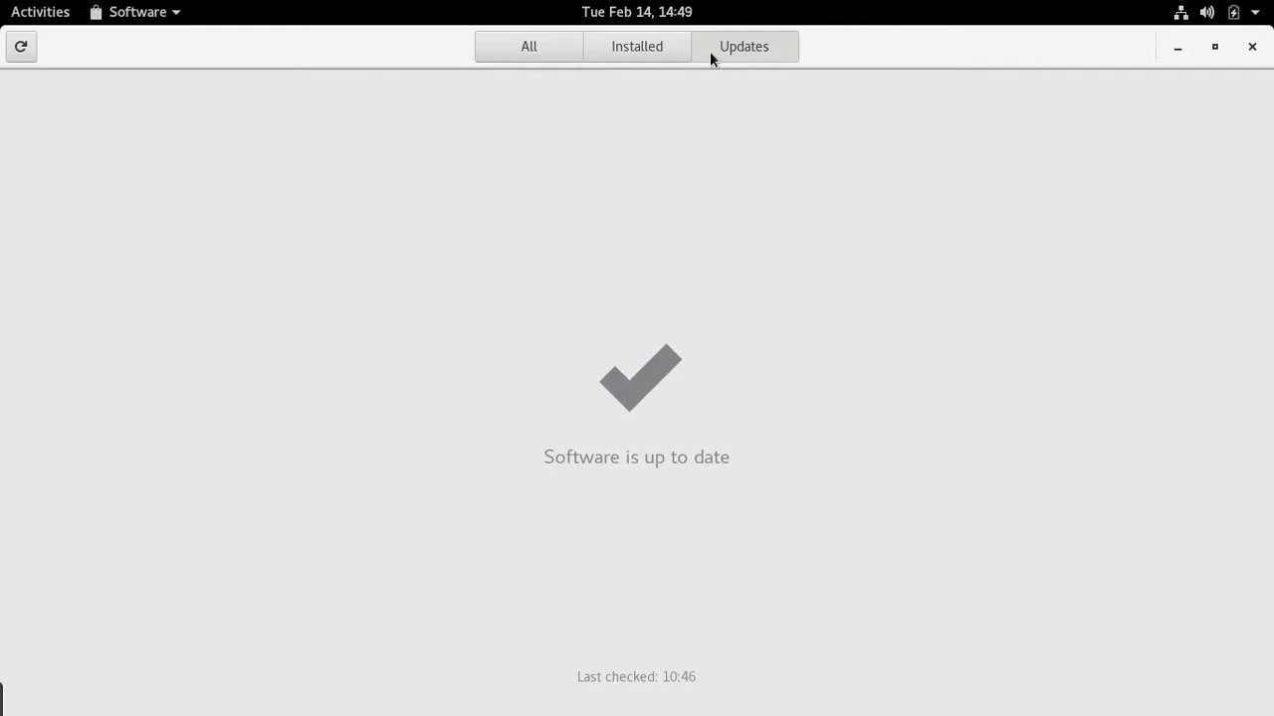
pyautogui.click(504, 52)
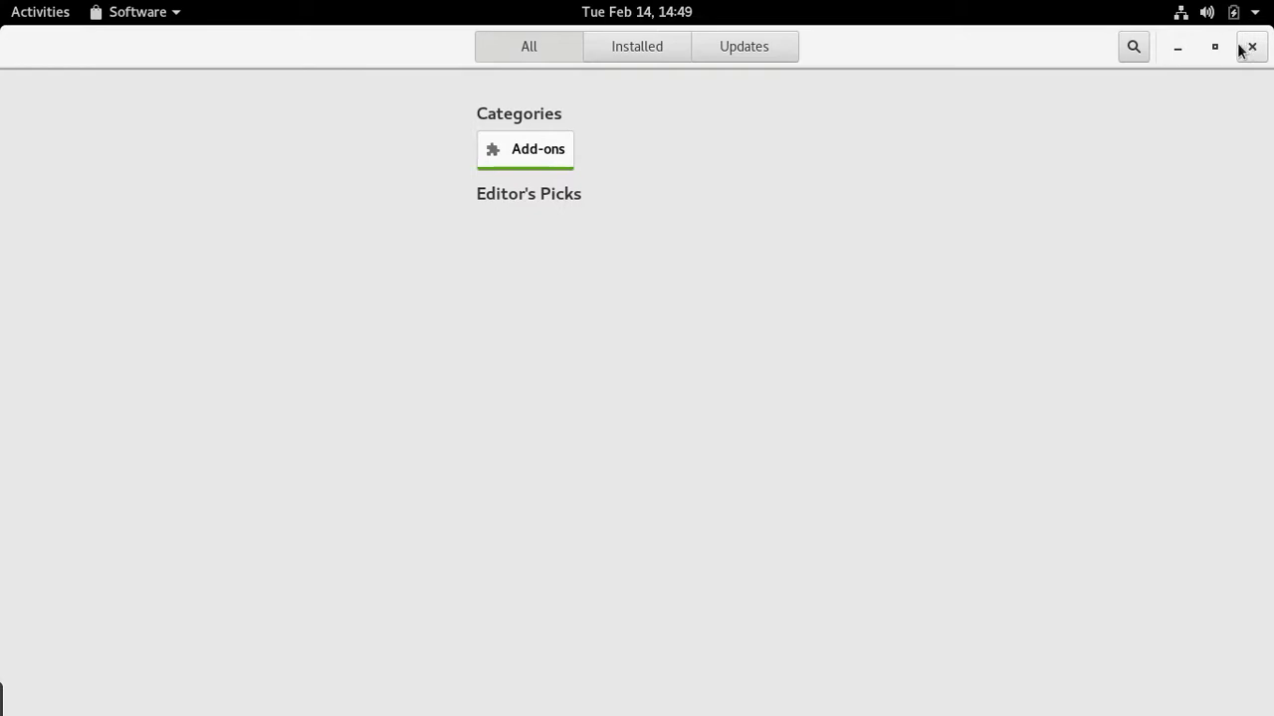
# - Examine the Debian software sources from within Software, and close both the sources window and Software
pyautogui.click(132, 12)
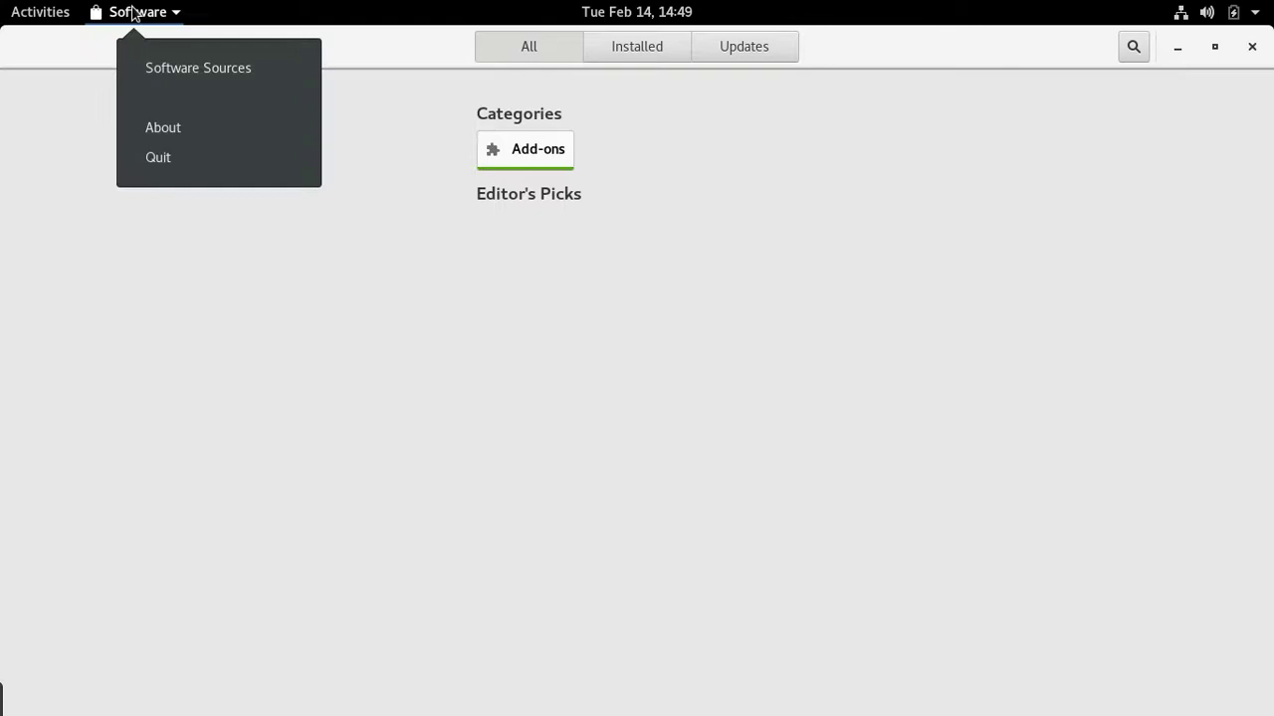
pyautogui.click(149, 70)
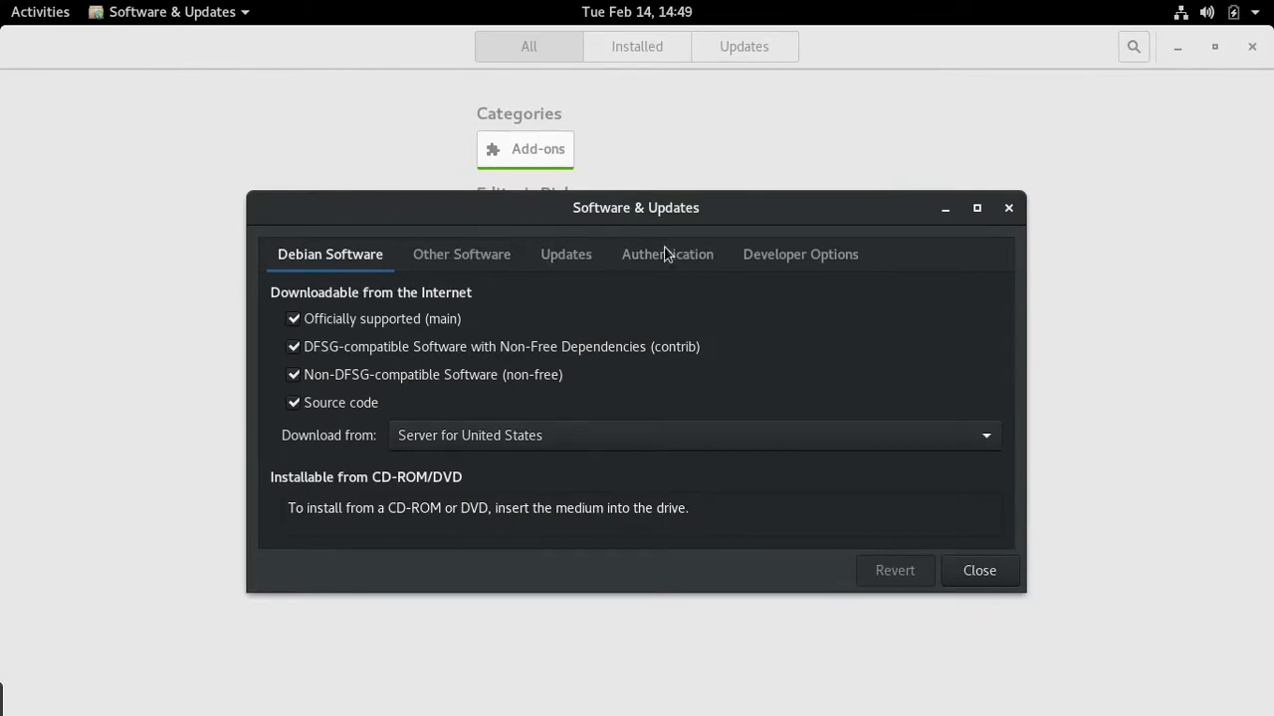
pyautogui.click(1008, 210)
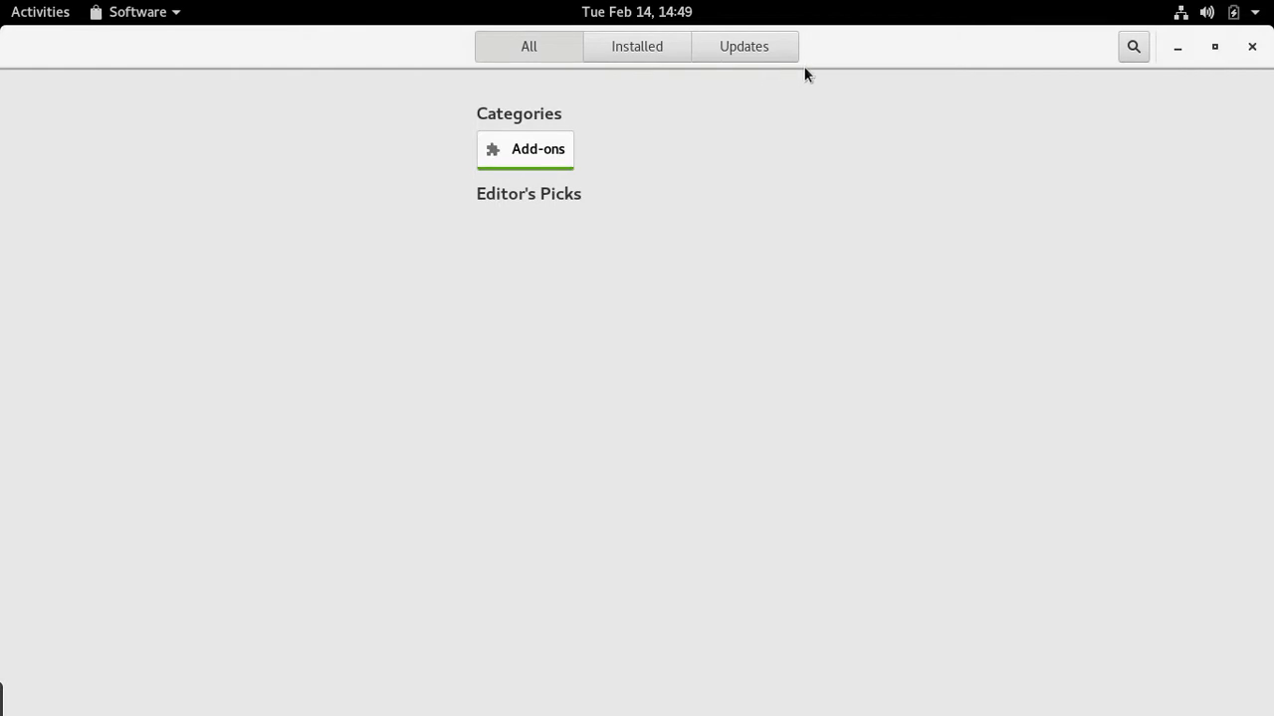
pyautogui.click(1245, 46)
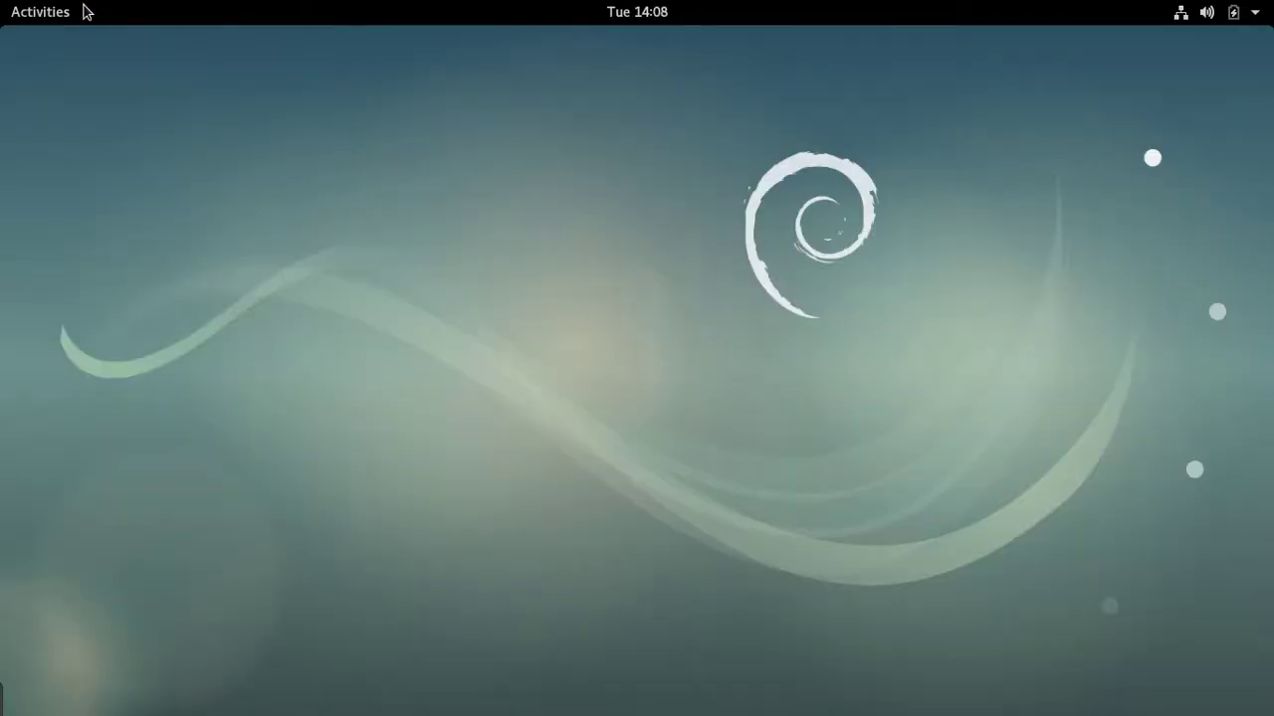
# - Show the grid of all installed applications and browse to its second page
pyautogui.click(30, 14)
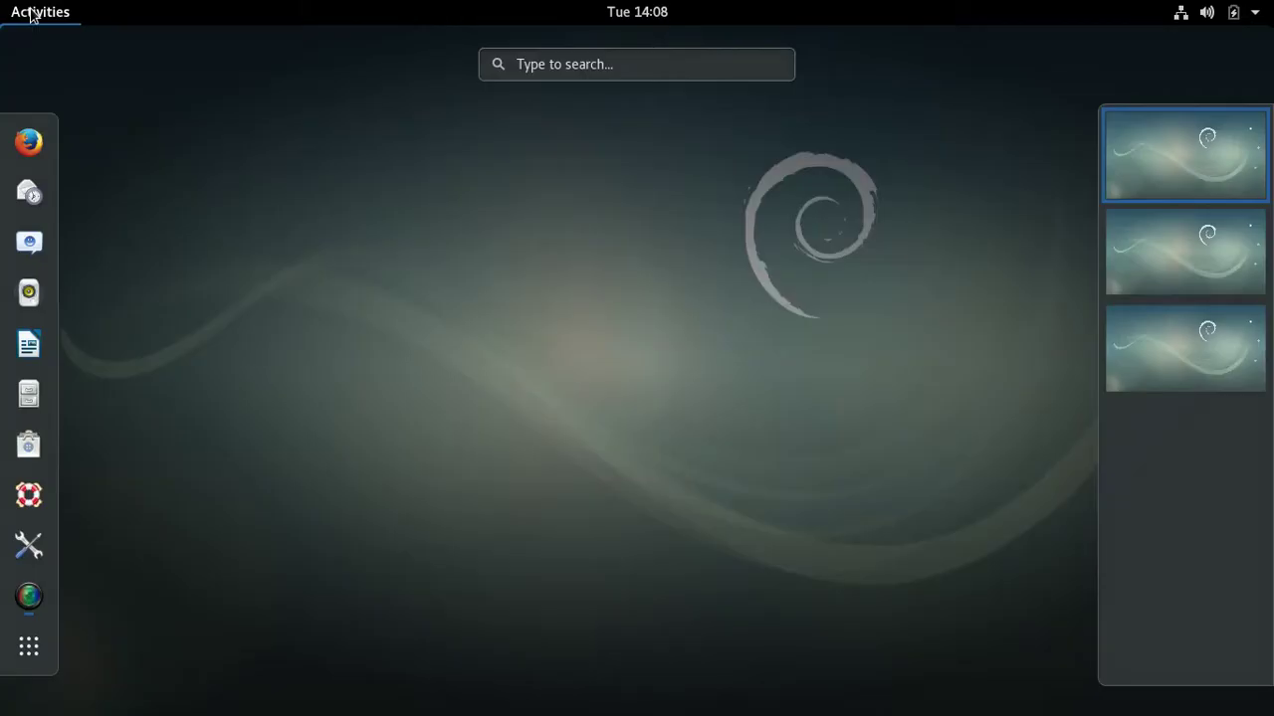
pyautogui.click(21, 654)
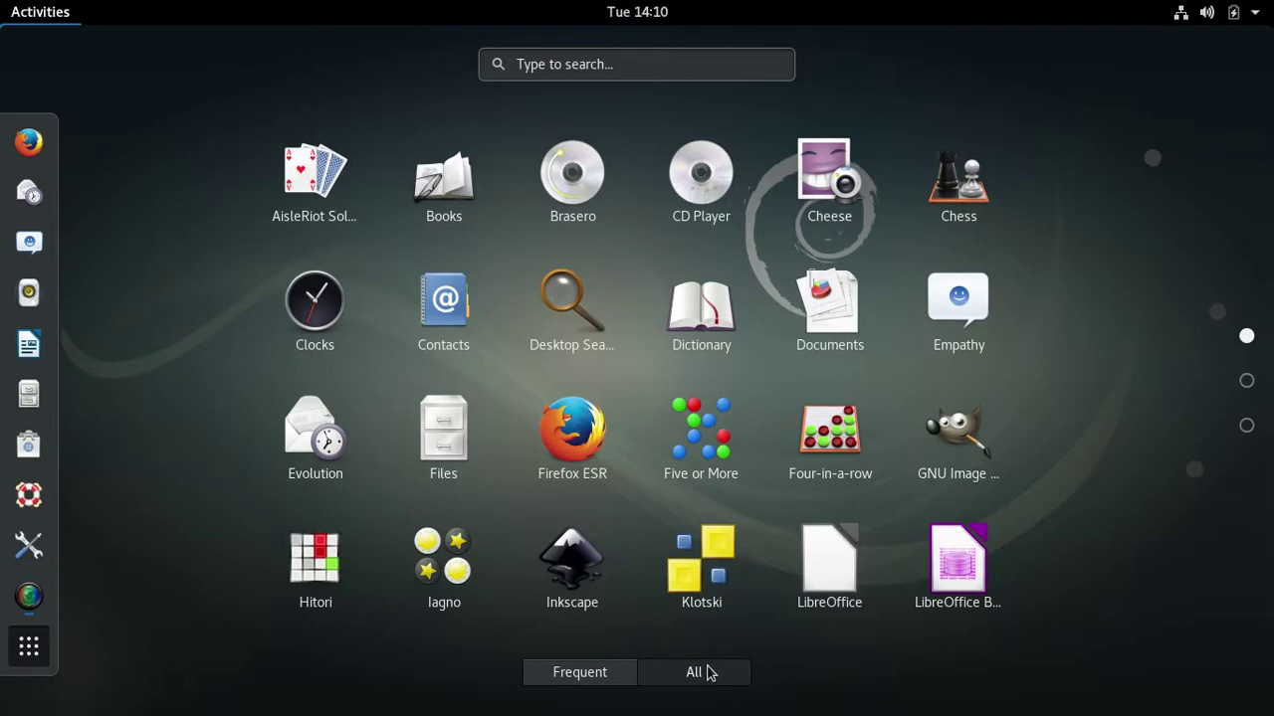
pyautogui.click(1246, 380)
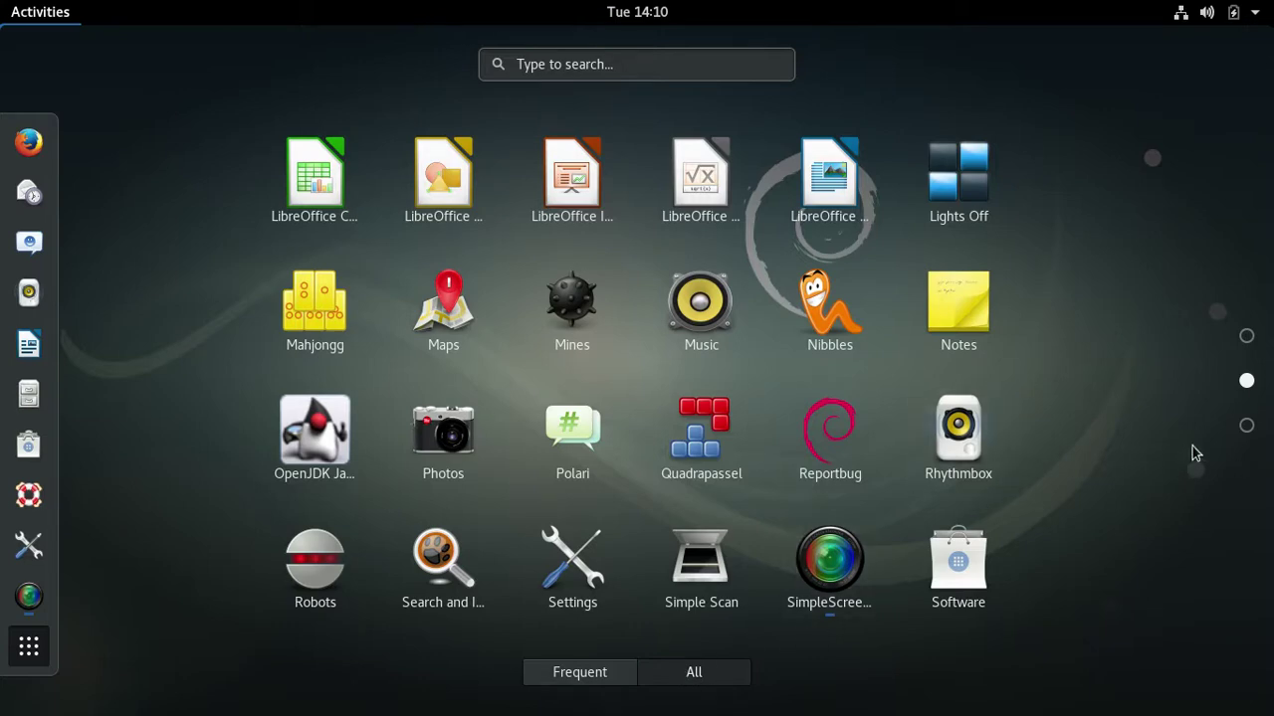
# - Browse the last page of the application grid and look inside the Utilities folder
pyautogui.click(1247, 427)
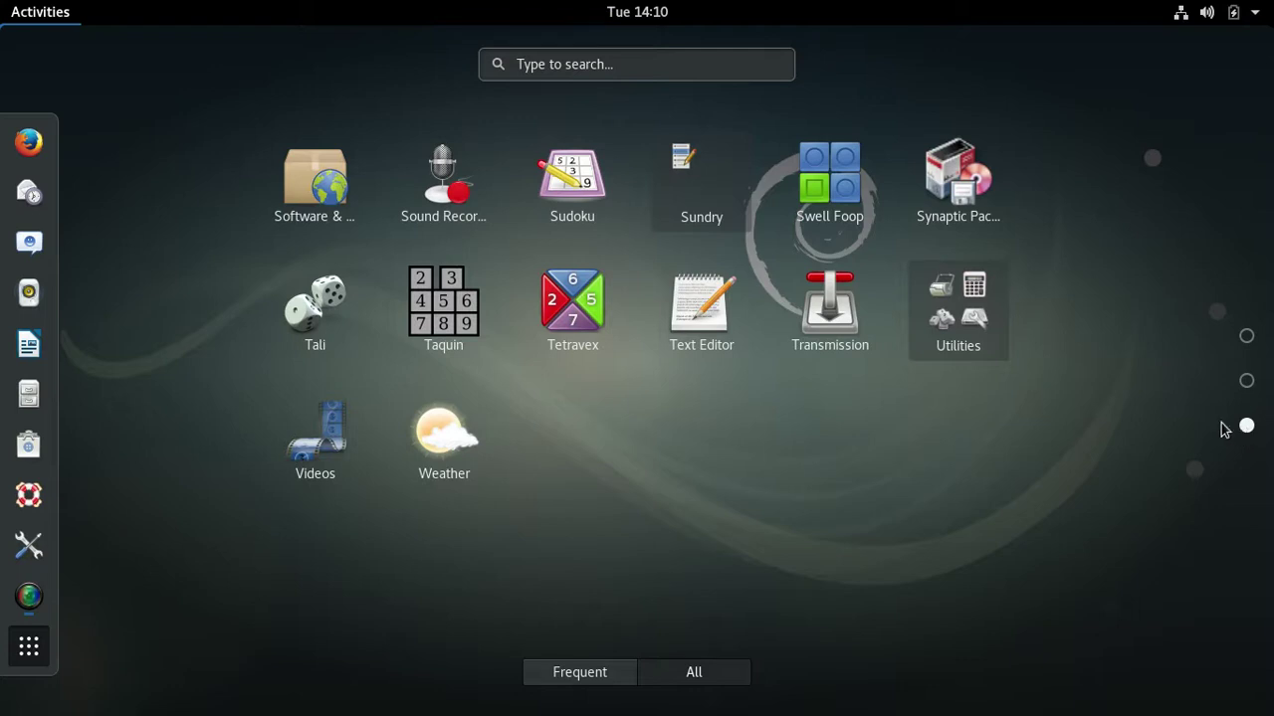
pyautogui.click(949, 294)
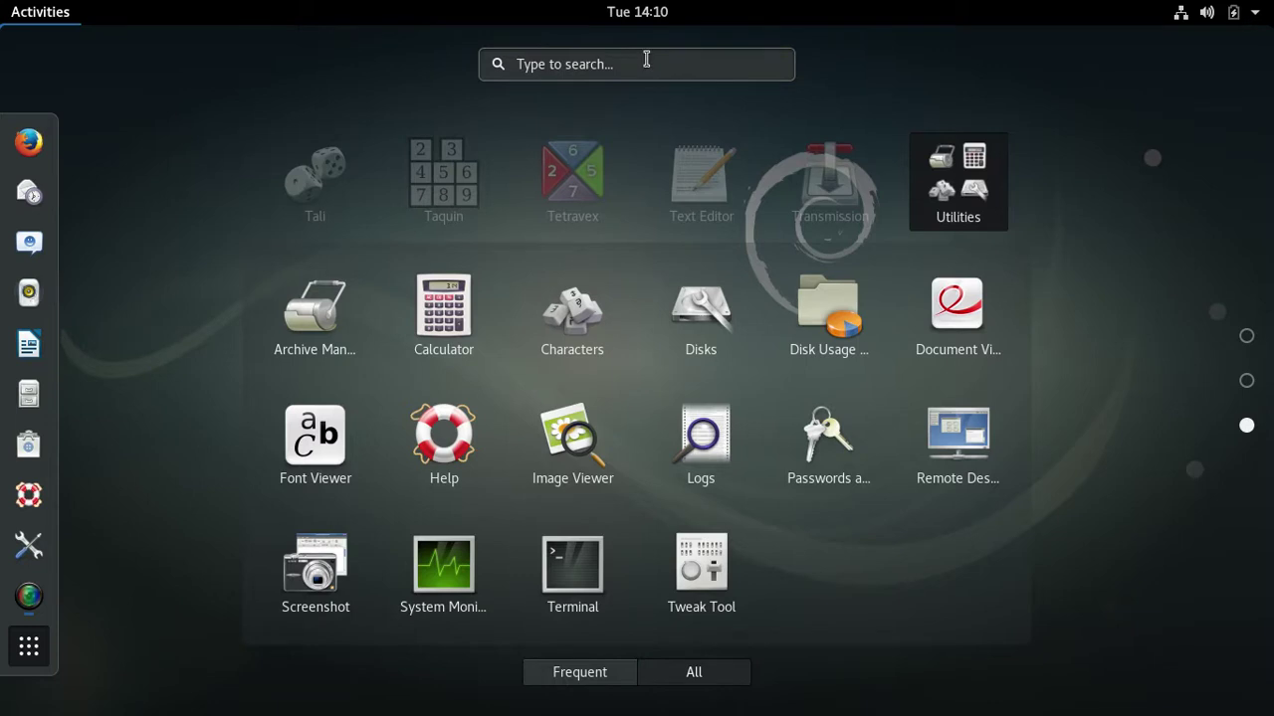
# - Find Tweak Tool by searching for "tweak", turn on Global Dark Theme in its appearance settings, and close it
pyautogui.click(528, 59)
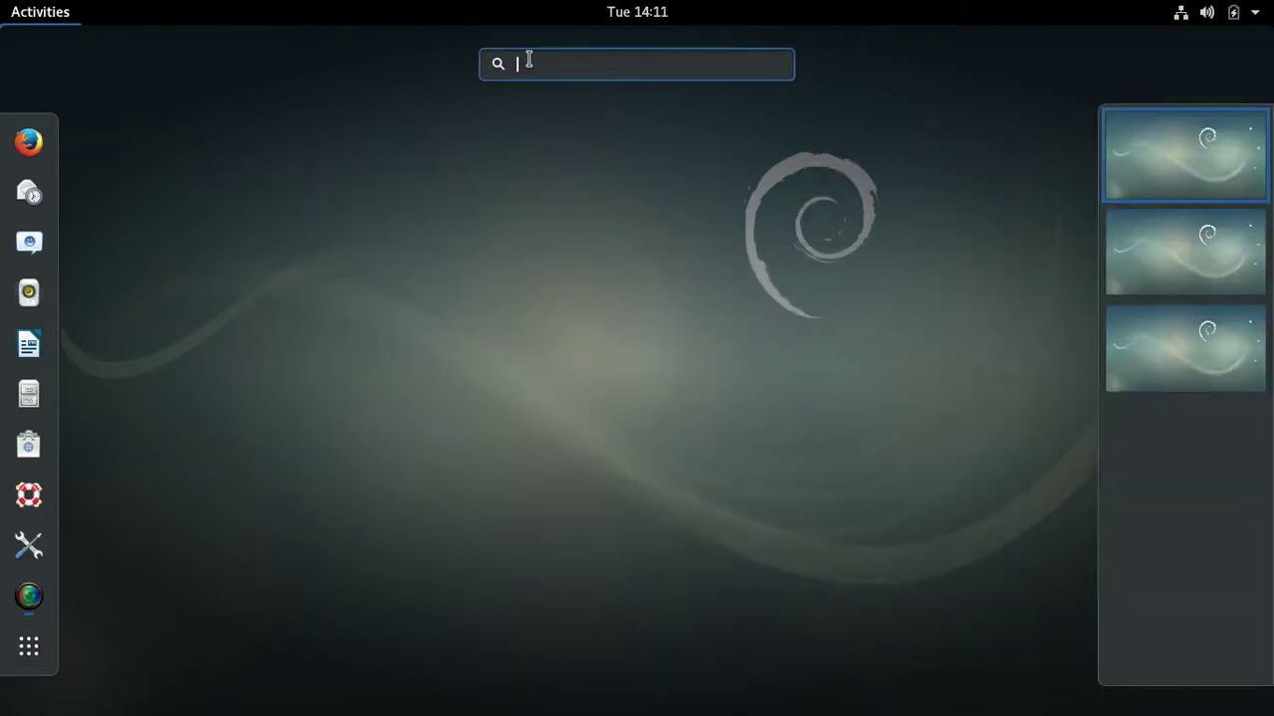
pyautogui.write('tw')
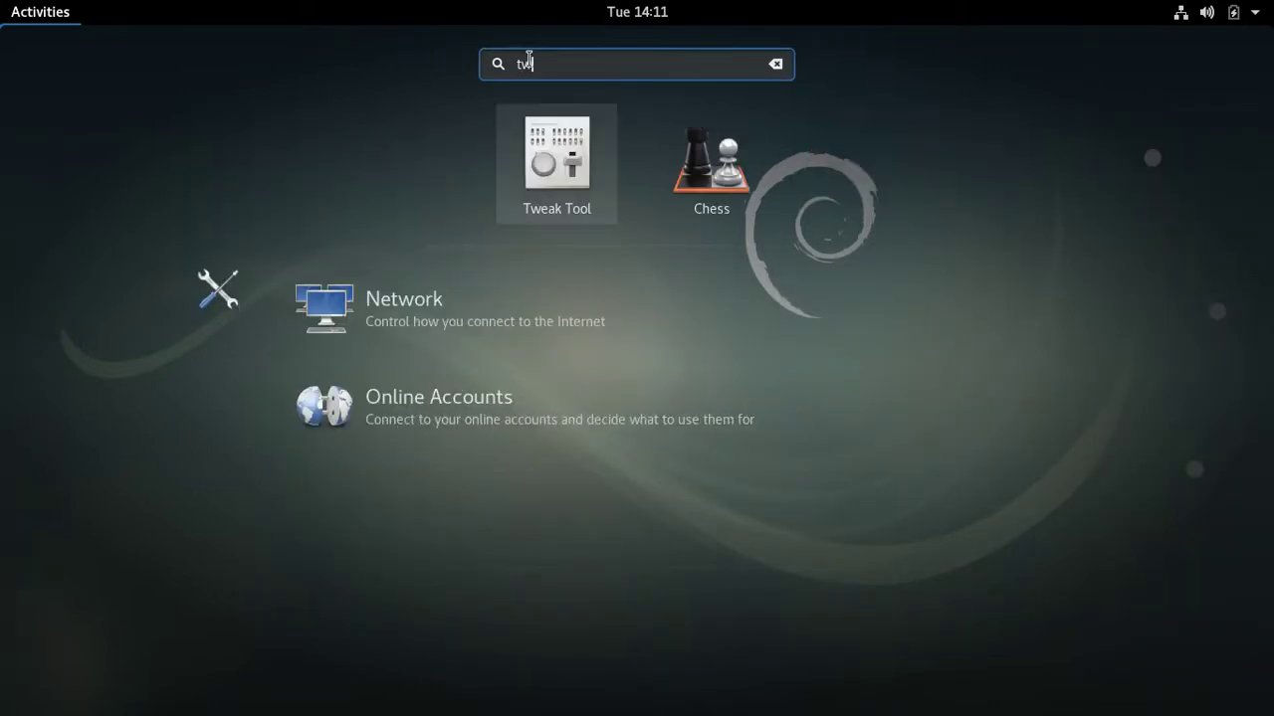
pyautogui.write('ea')
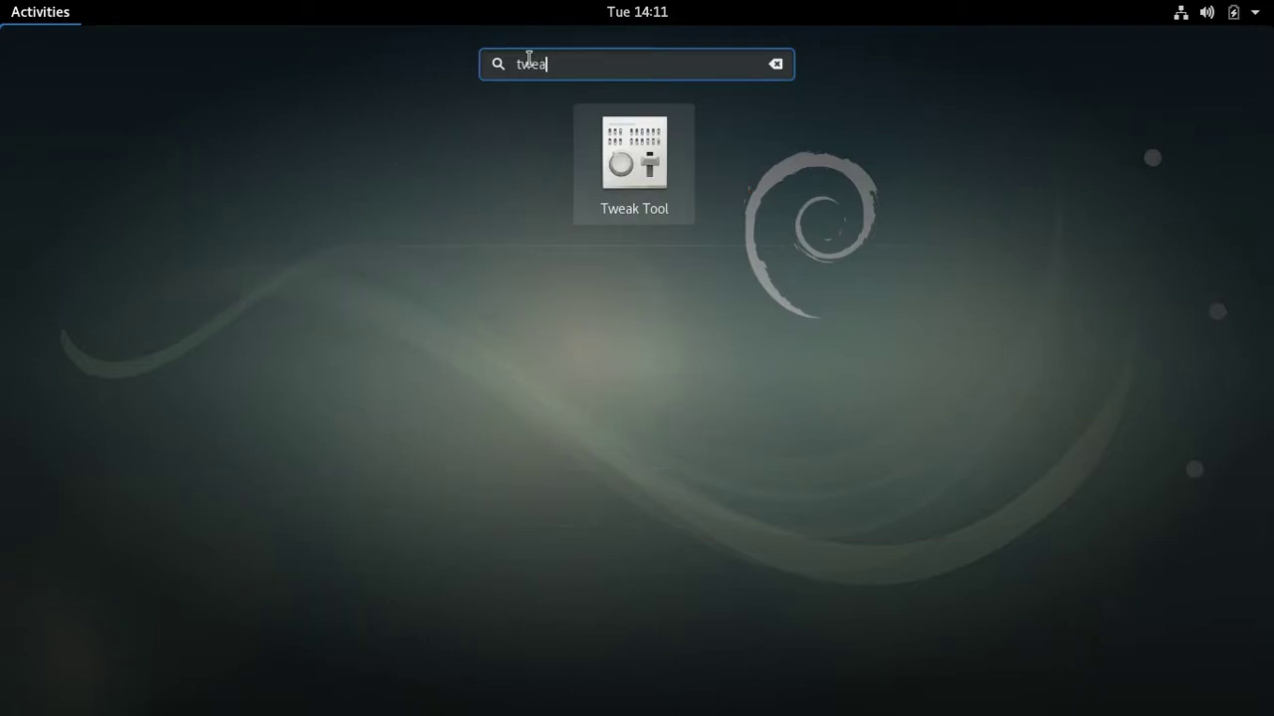
pyautogui.write('k')
pyautogui.click(645, 146)
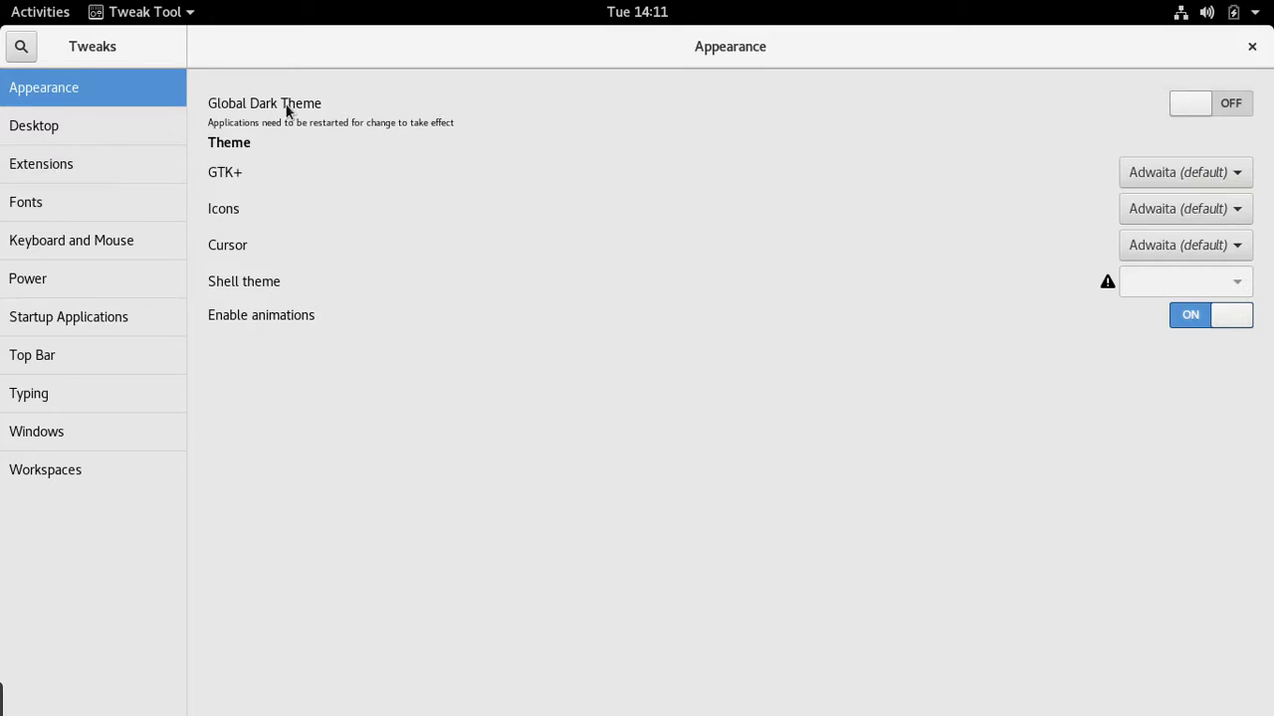
pyautogui.click(1197, 102)
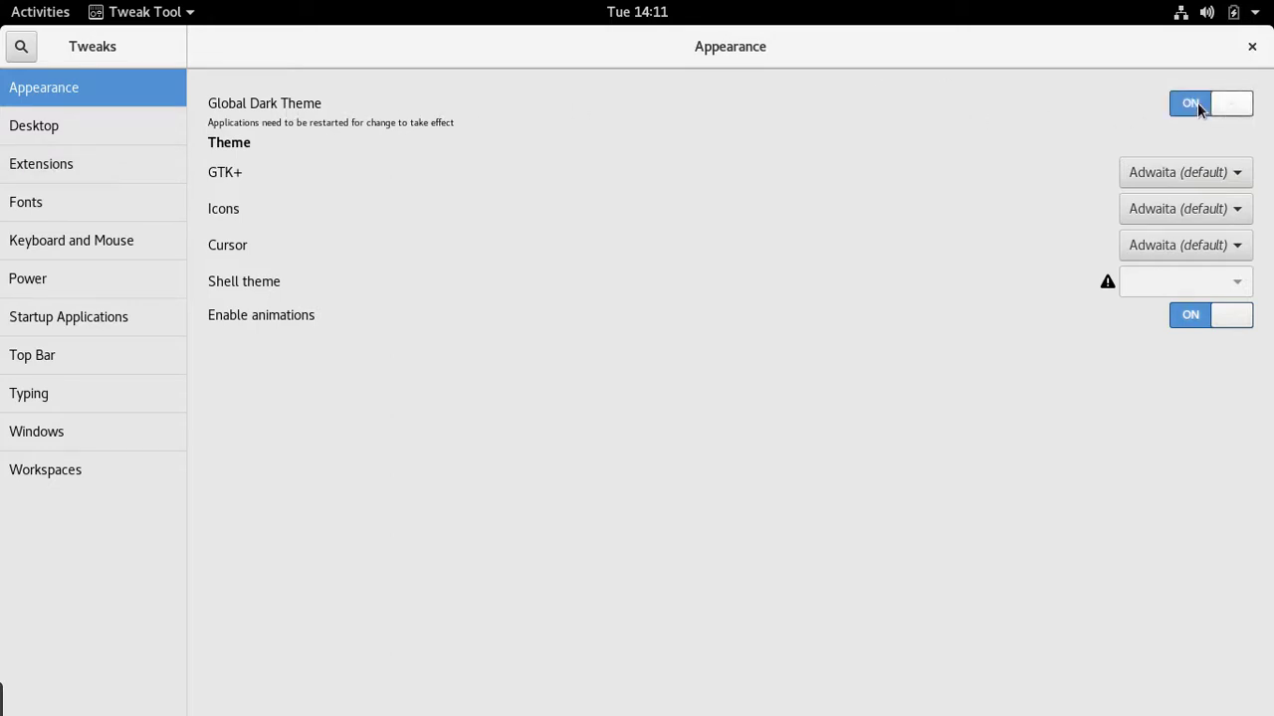
pyautogui.click(1252, 47)
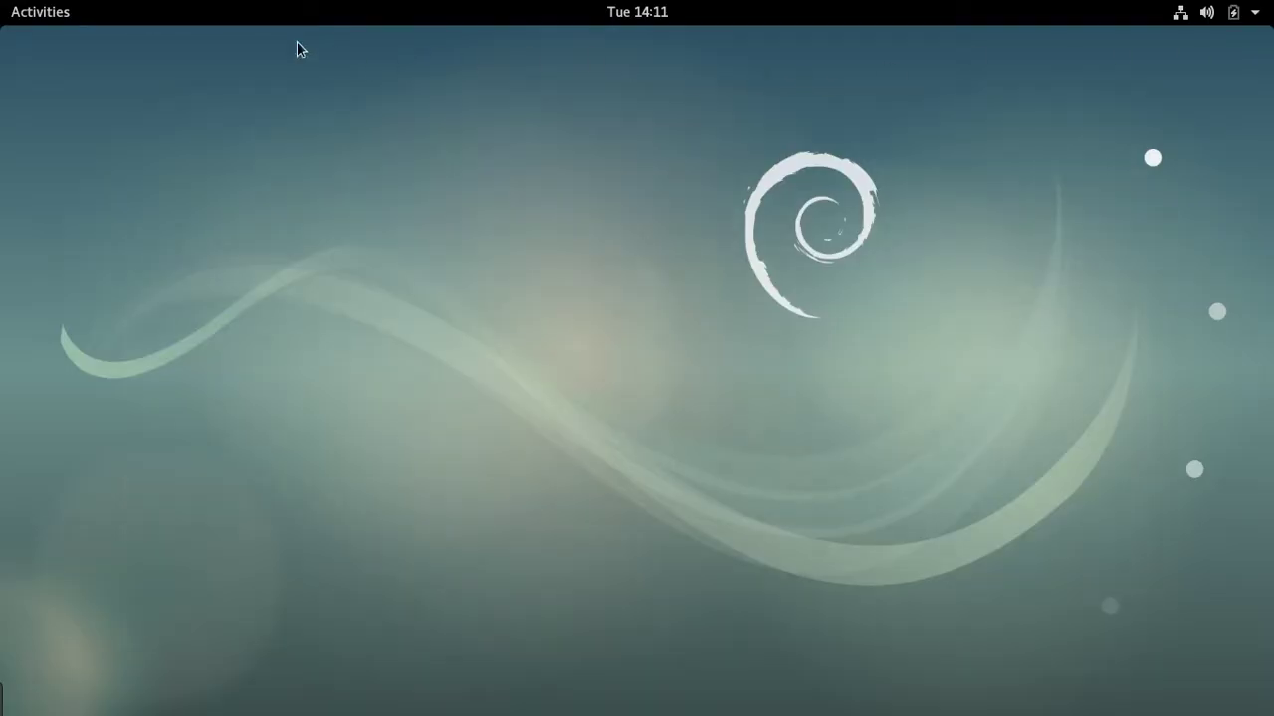
# - Search for "tw" to reopen Tweak Tool, and turn off Enable animations in the appearance settings
pyautogui.click(57, 14)
pyautogui.write('tw')
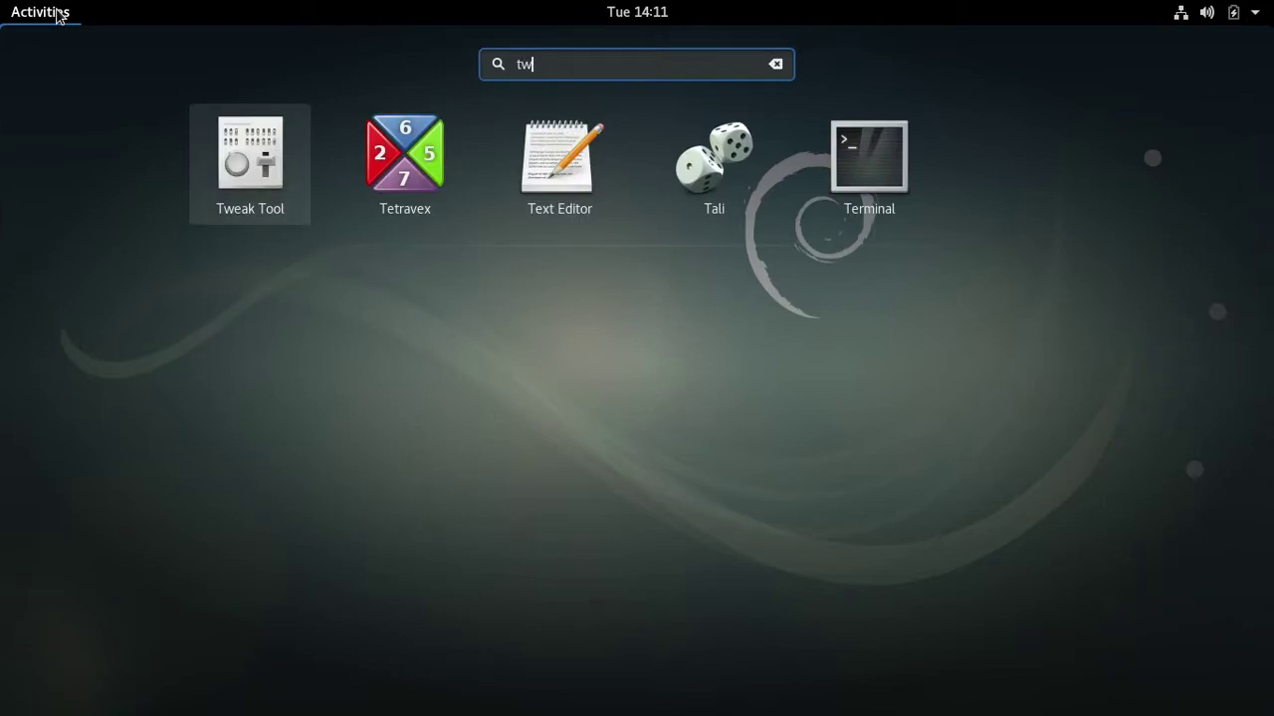
pyautogui.click(543, 140)
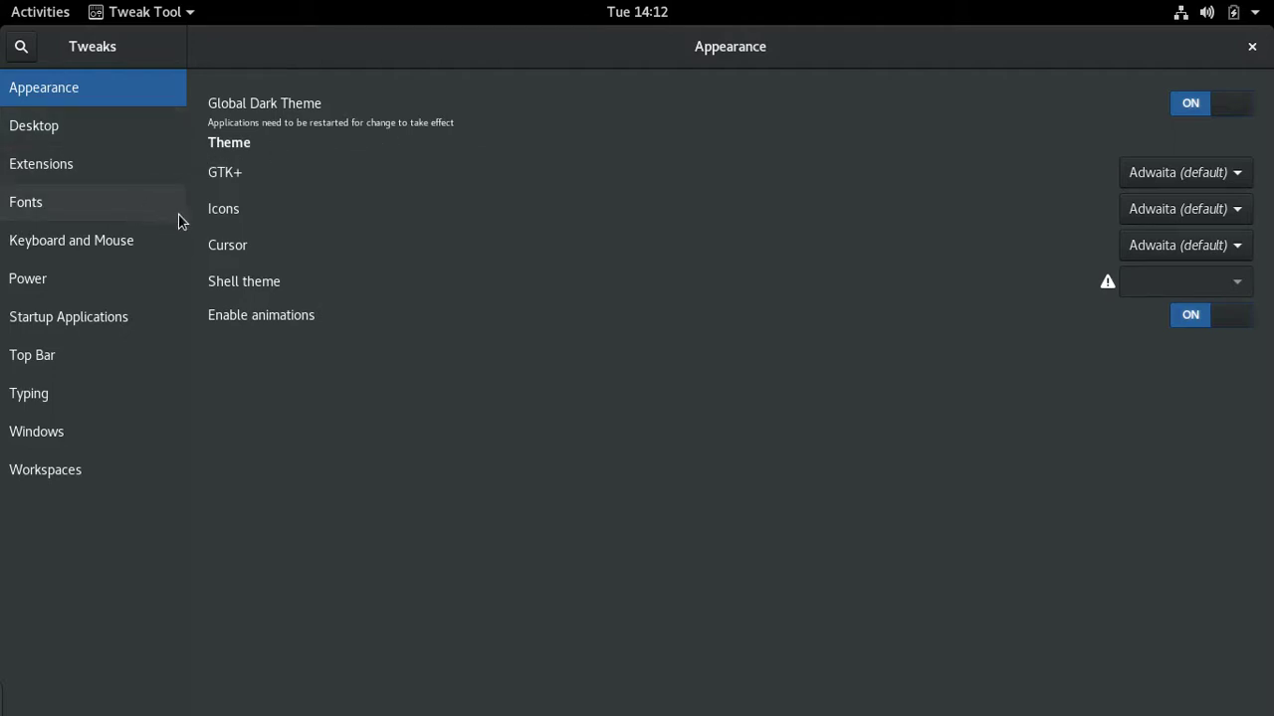
pyautogui.click(1228, 321)
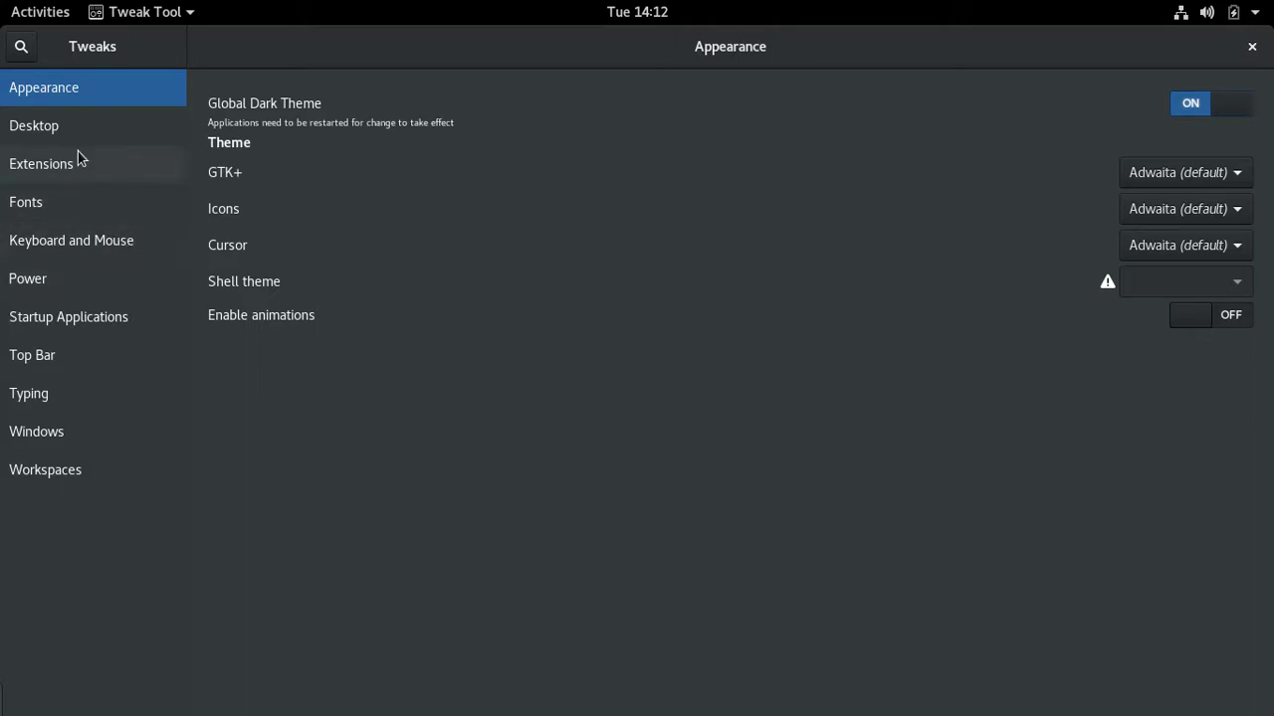
# - Show the date in the top bar clock, and enable the Maximize and Minimize titlebar buttons for windows
pyautogui.click(25, 367)
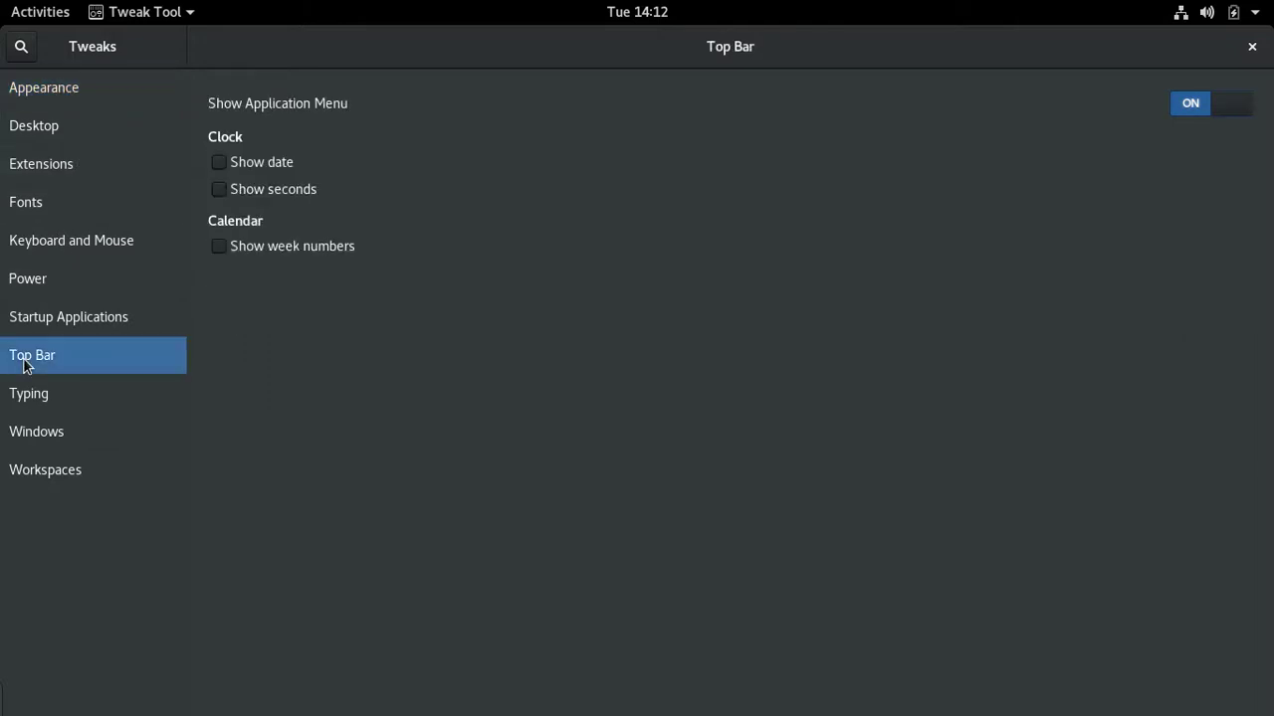
pyautogui.click(228, 170)
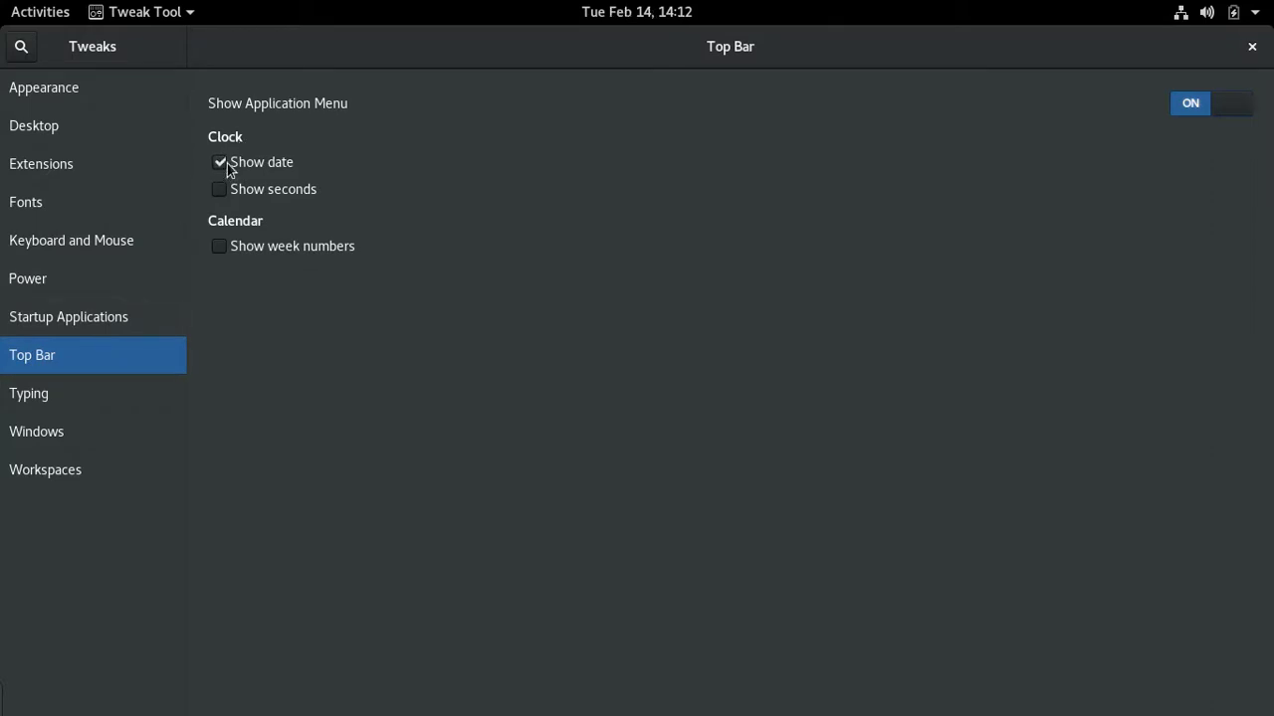
pyautogui.click(50, 438)
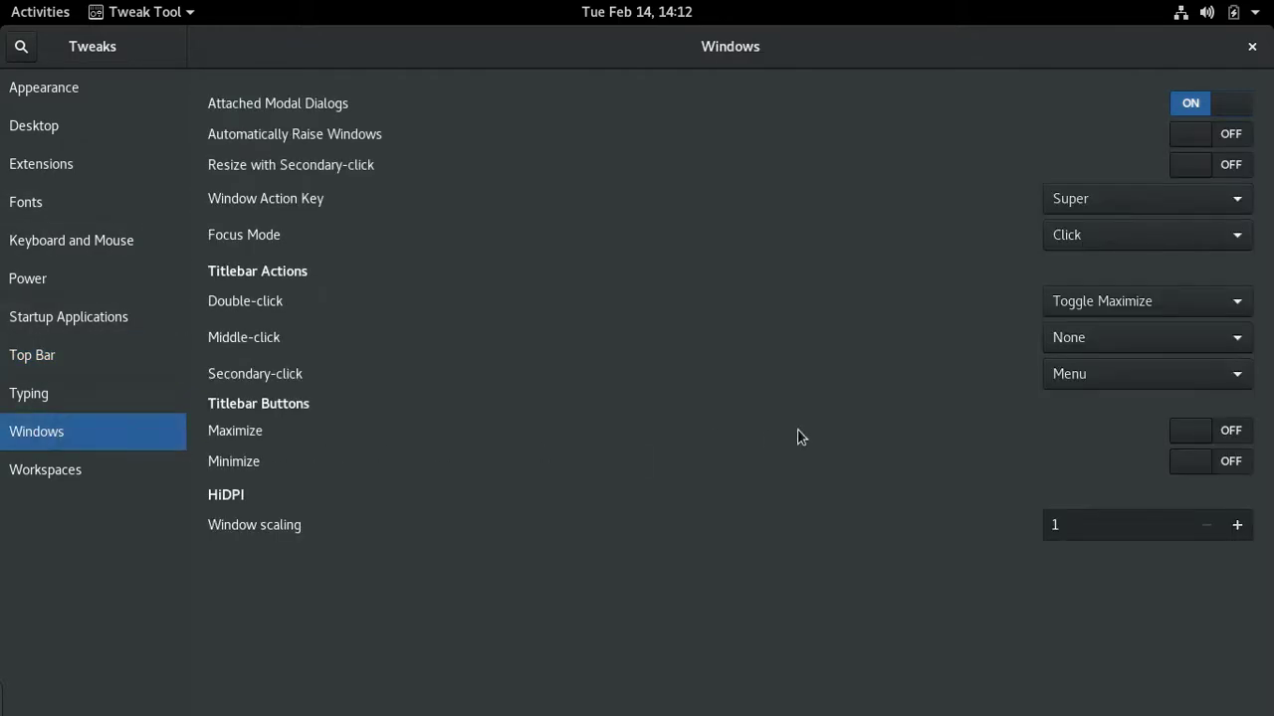
pyautogui.click(1191, 431)
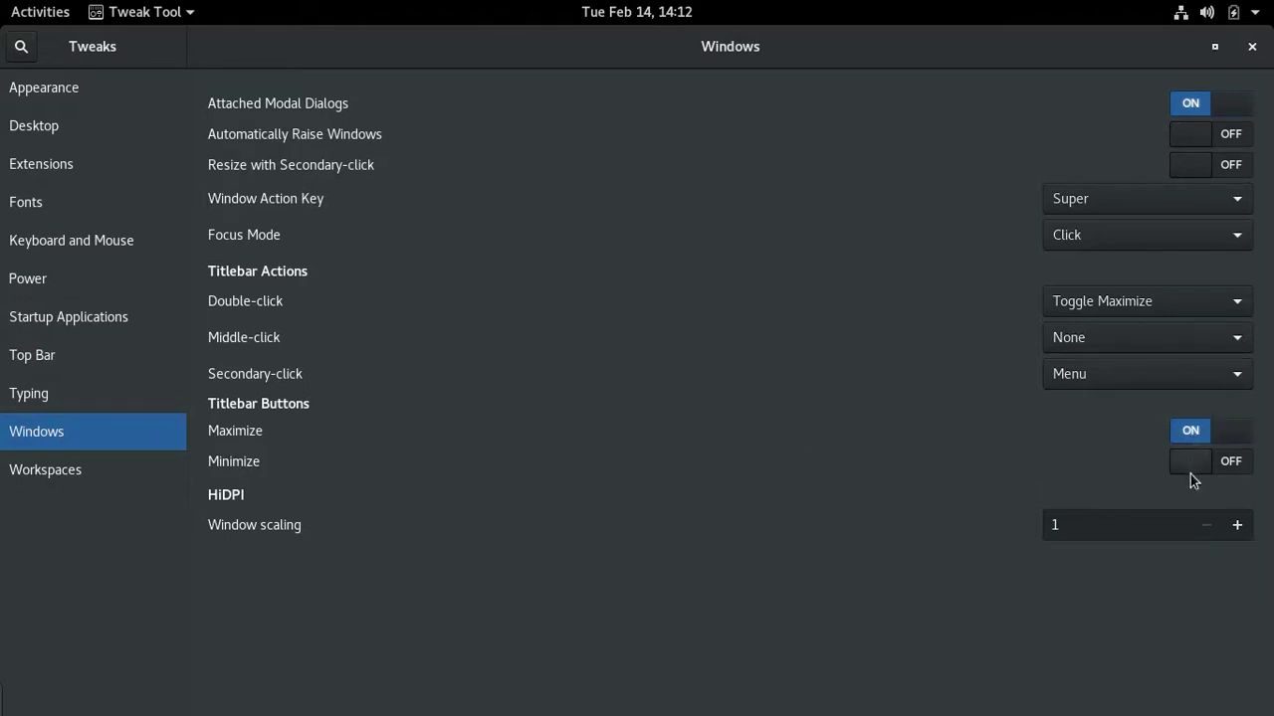
pyautogui.click(1190, 464)
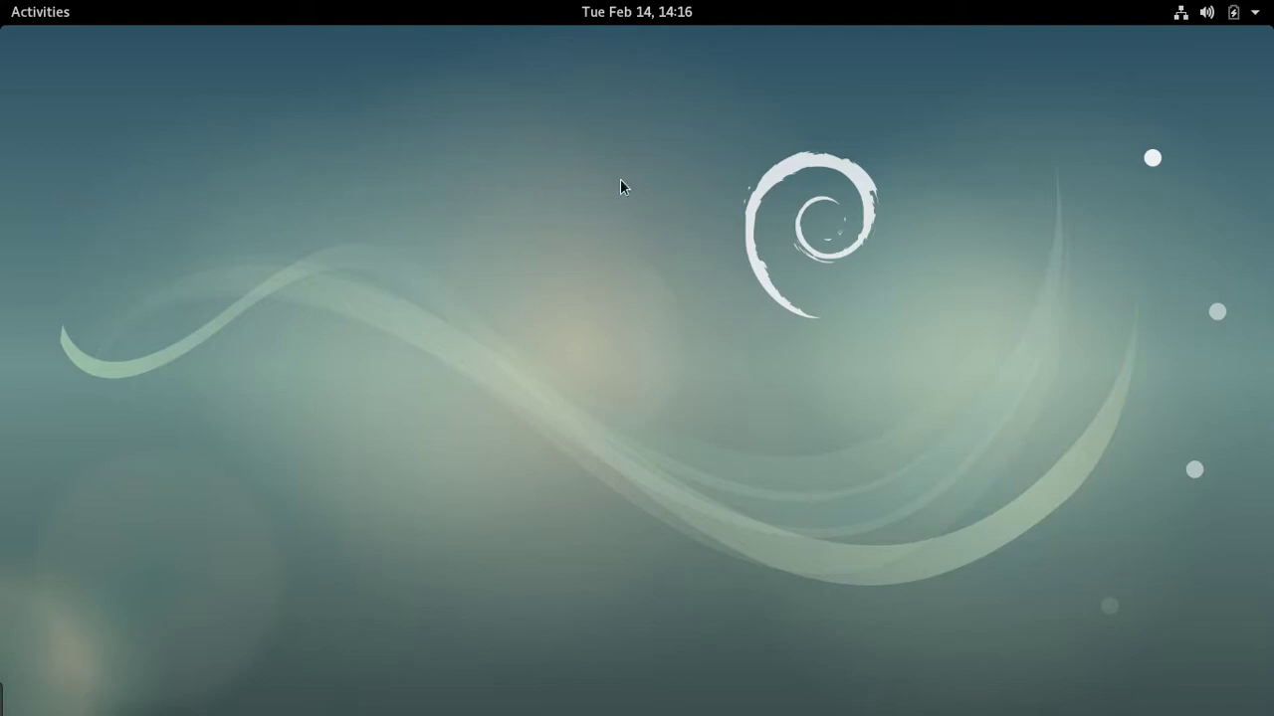
# - Check the system status menu with its volume, brightness, network, battery and account entries, and close it
pyautogui.click(1180, 18)
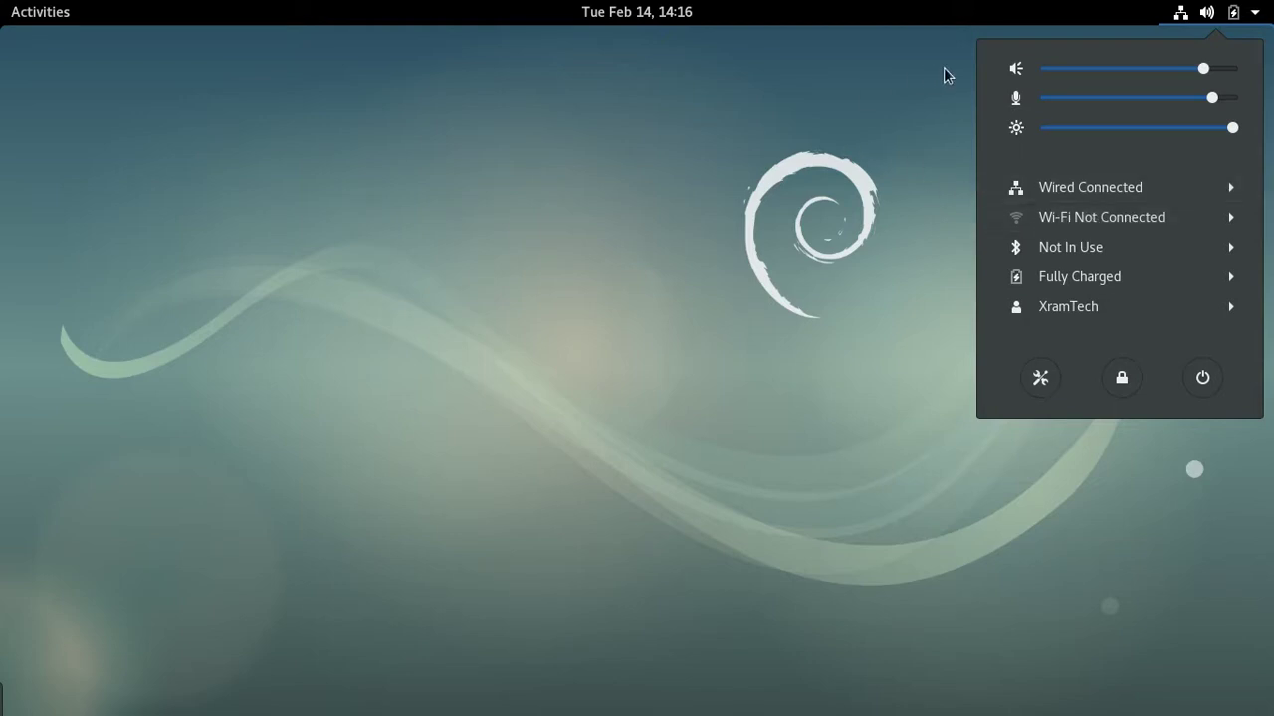
pyautogui.click(1204, 15)
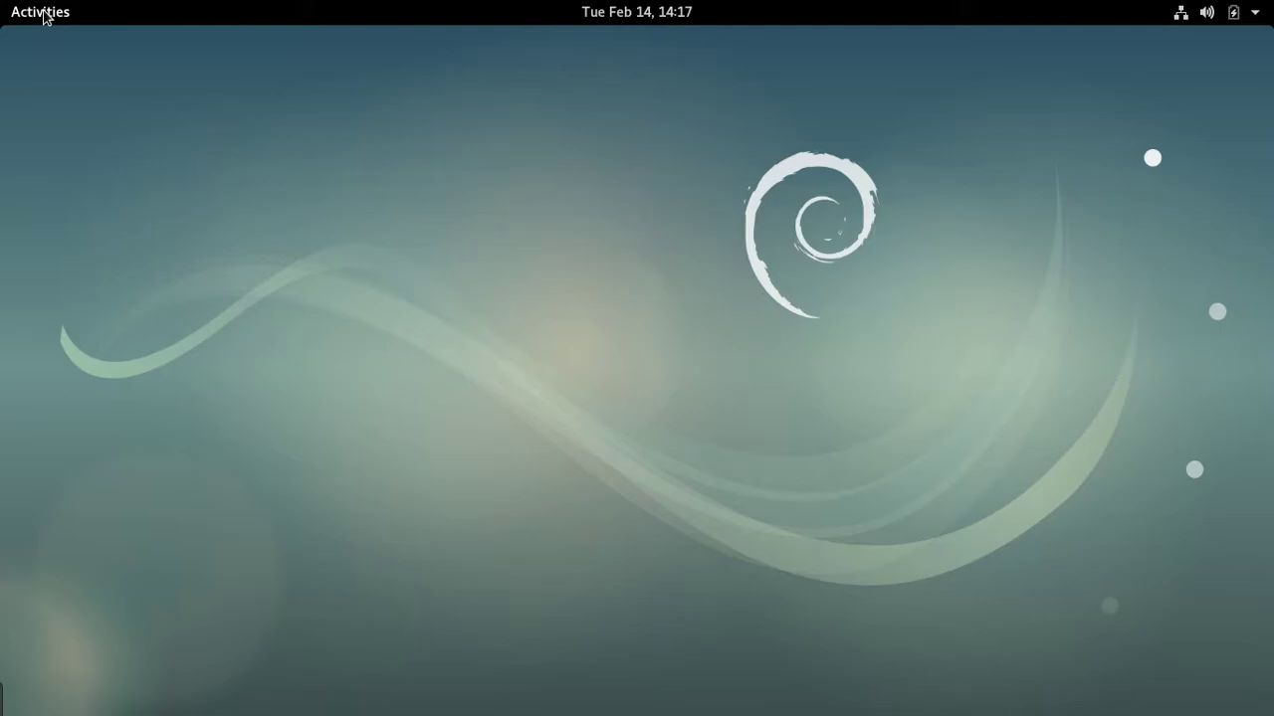
# - In the activities overview, switch to the workspace holding SimpleScreenRecorder and move that window to the workspace below
pyautogui.click(43, 15)
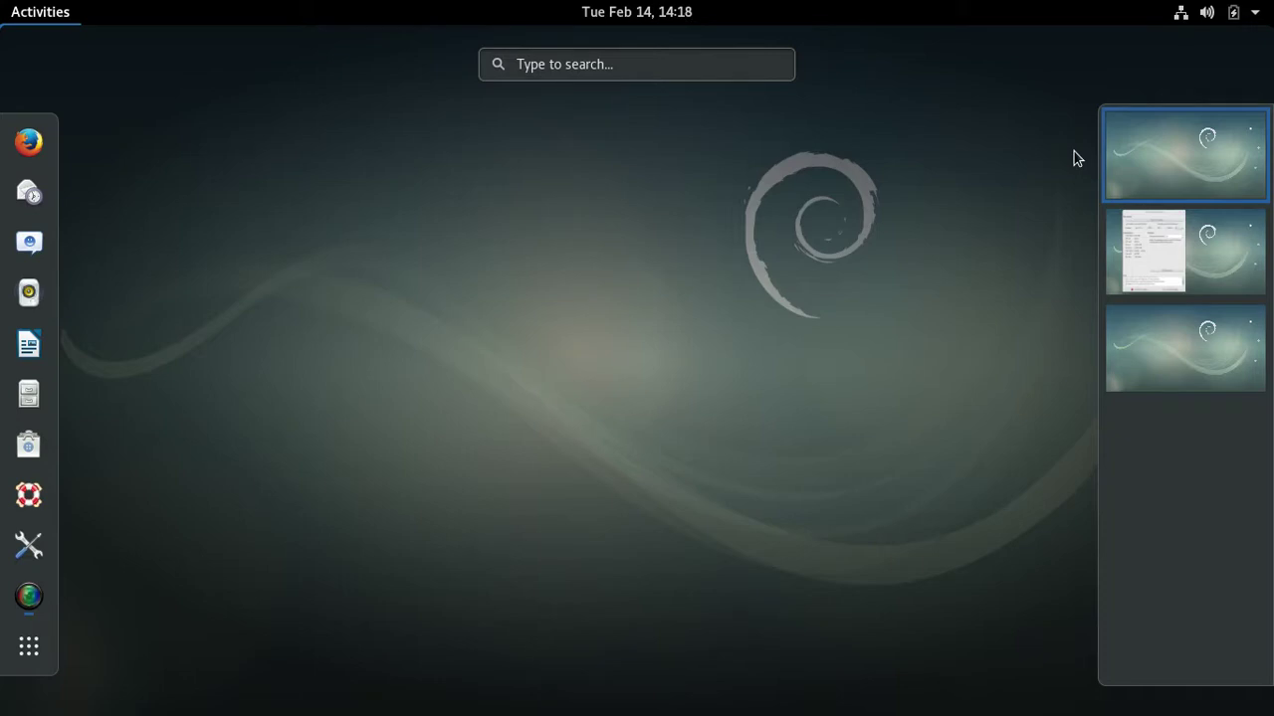
pyautogui.click(1232, 263)
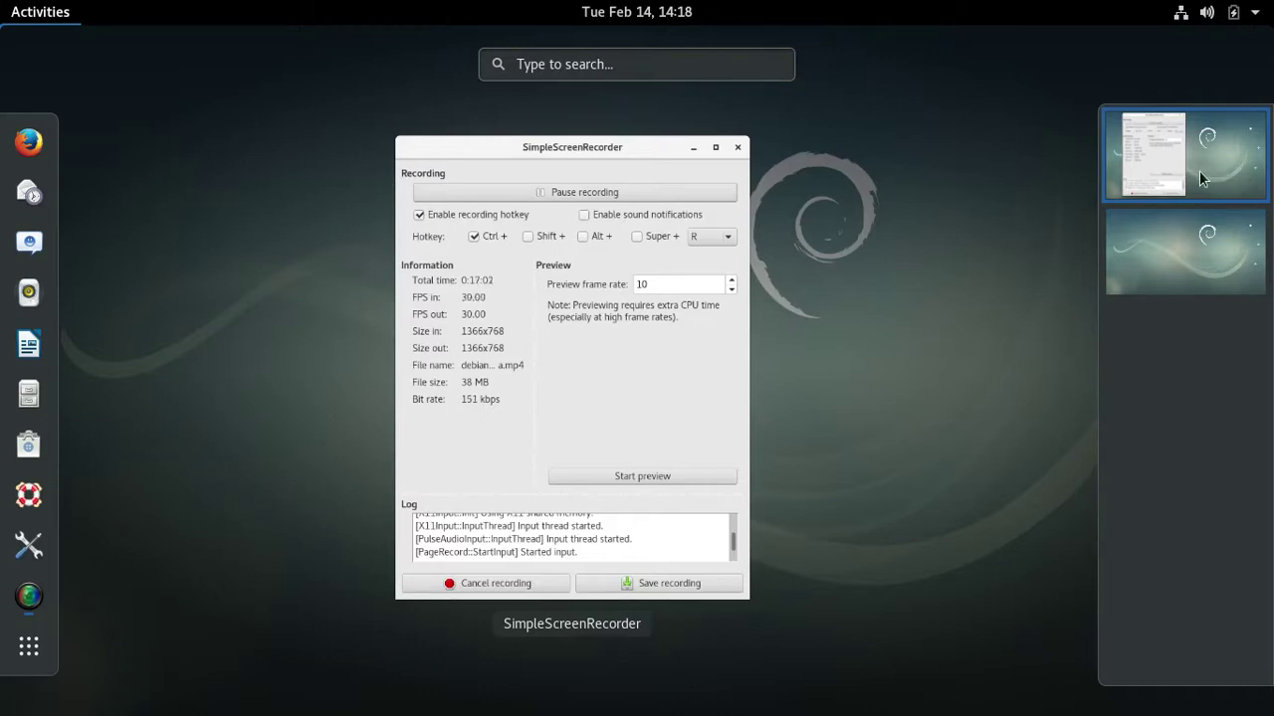
pyautogui.moveTo(1155, 148); pyautogui.dragTo(1160, 258)
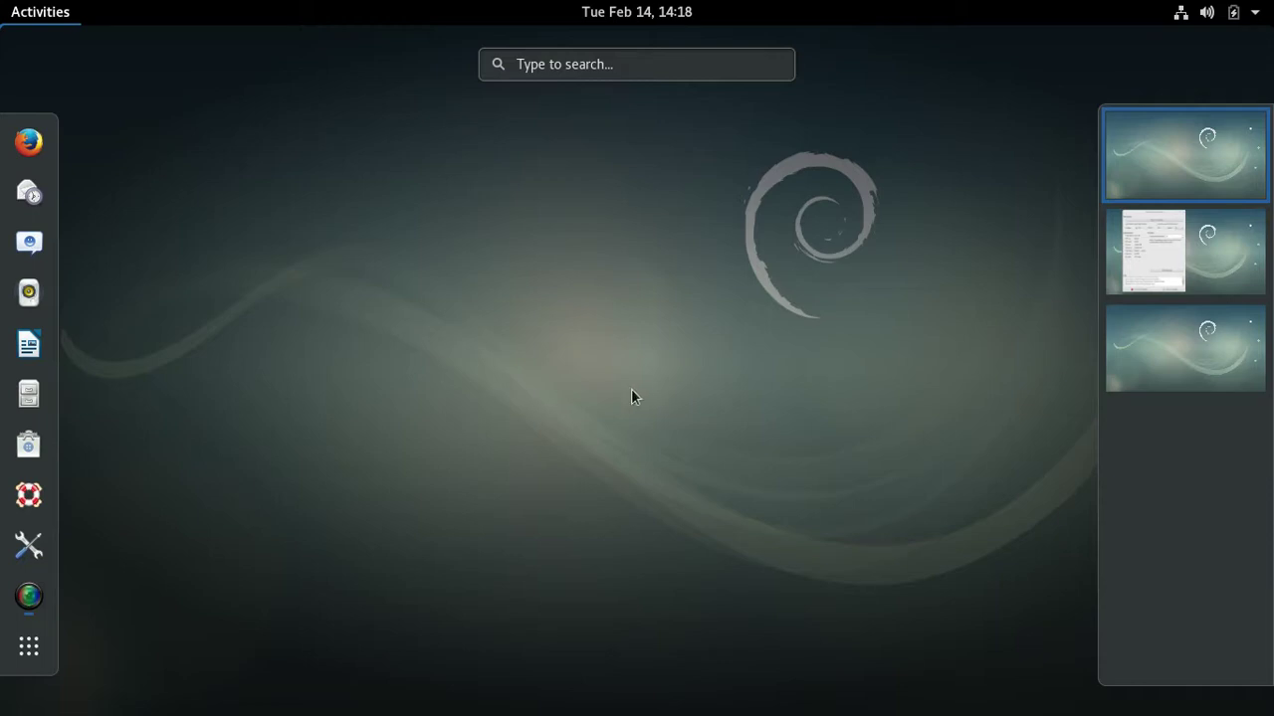
# - Open Files on the empty last workspace, and in the activities overview move the Files and SimpleScreenRecorder windows one workspace down each
pyautogui.click(1126, 336)
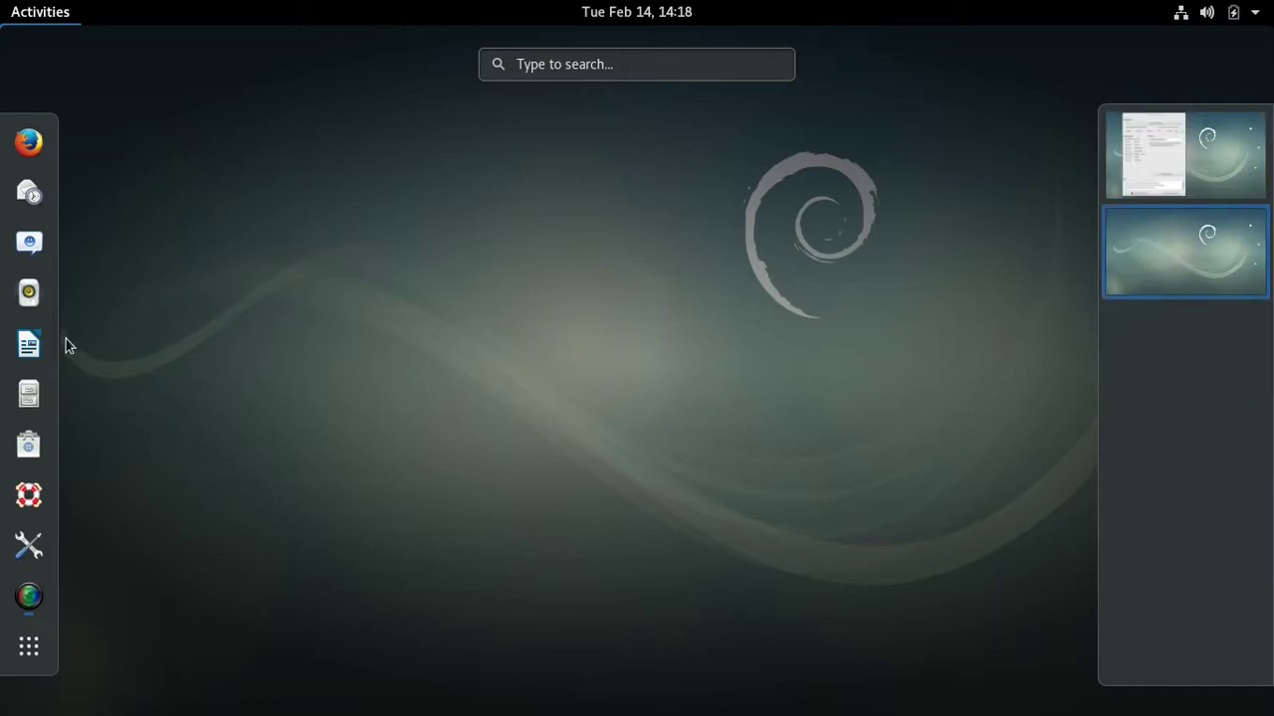
pyautogui.click(29, 402)
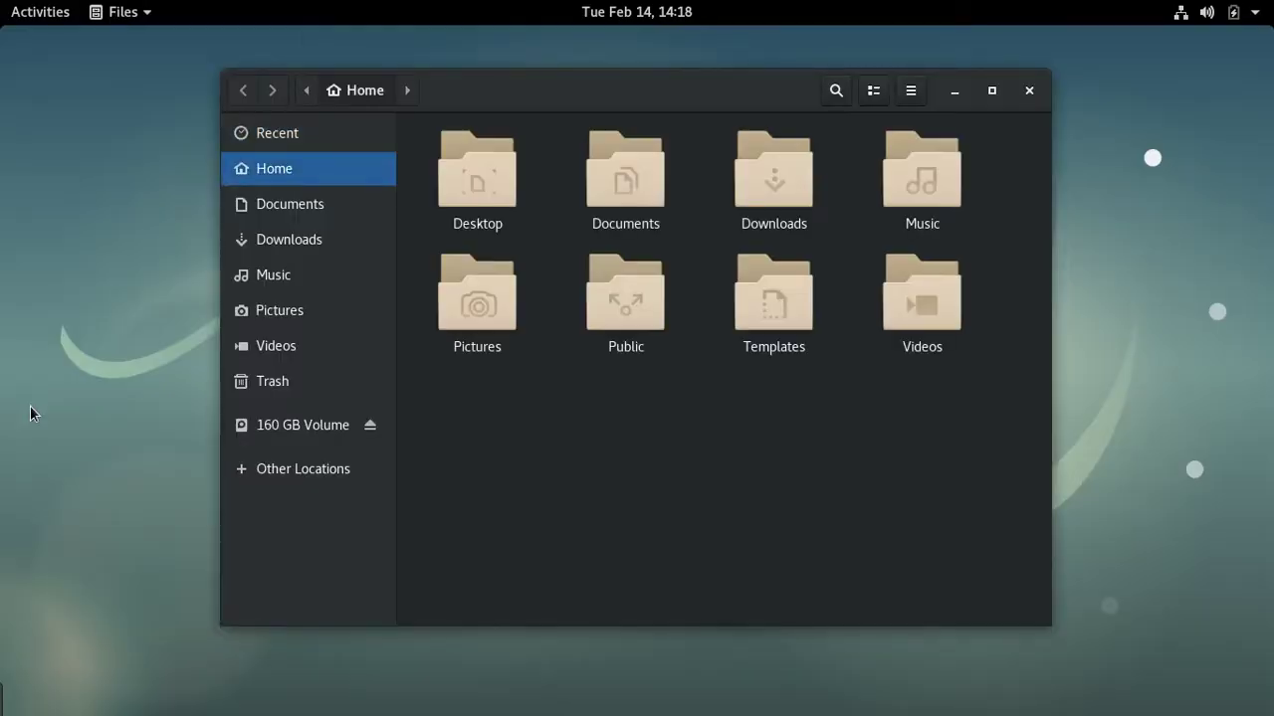
pyautogui.click(55, 14)
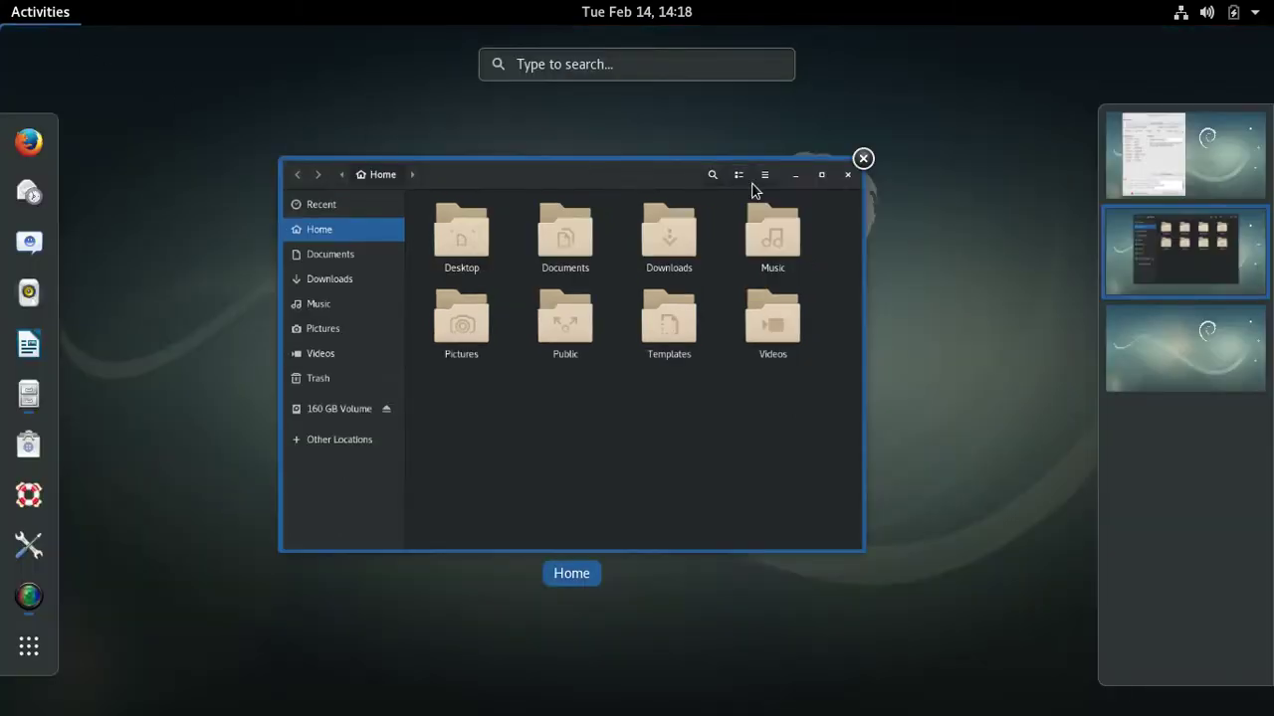
pyautogui.moveTo(1178, 247); pyautogui.dragTo(1179, 359)
pyautogui.moveTo(1161, 139); pyautogui.dragTo(1164, 251)
pyautogui.click(1164, 250)
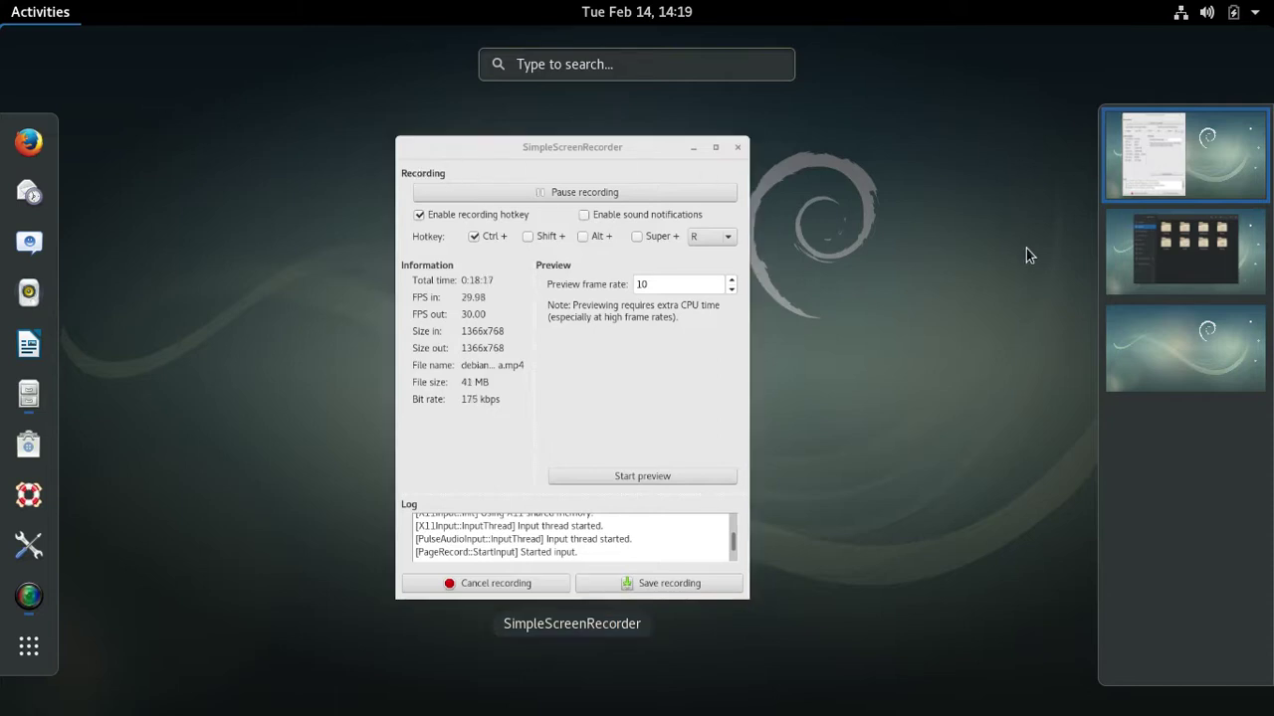
# - Switch to the workspace with the Files window, close that window, and leave the activities overview
pyautogui.click(1203, 272)
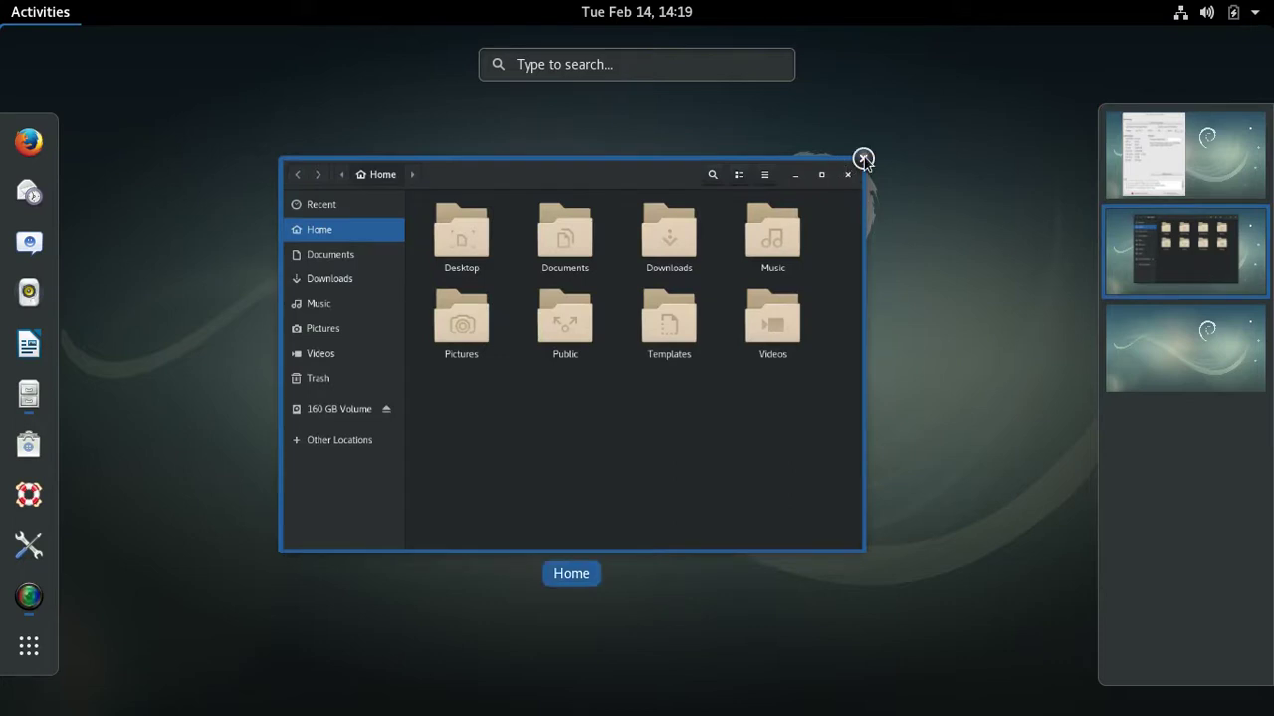
pyautogui.click(861, 159)
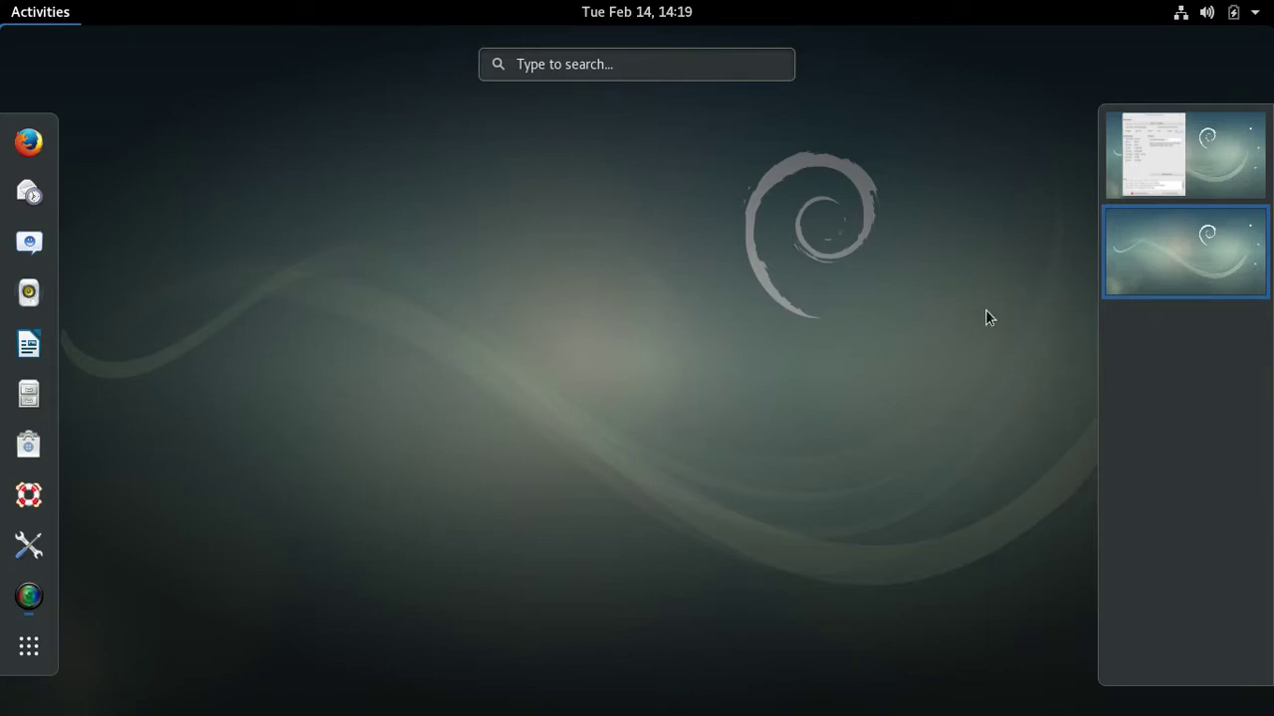
pyautogui.click(52, 16)
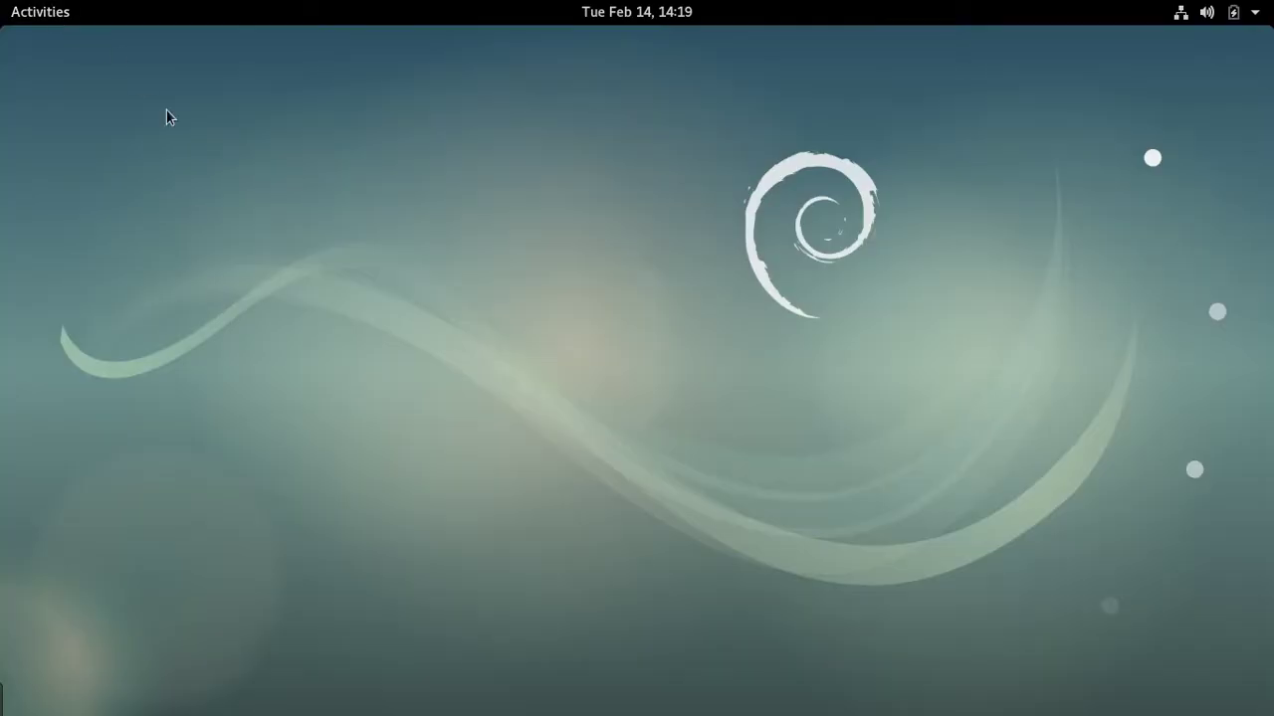
# - Change the desktop background to the solid orange color, and close the background settings
pyautogui.rightClick(595, 325)
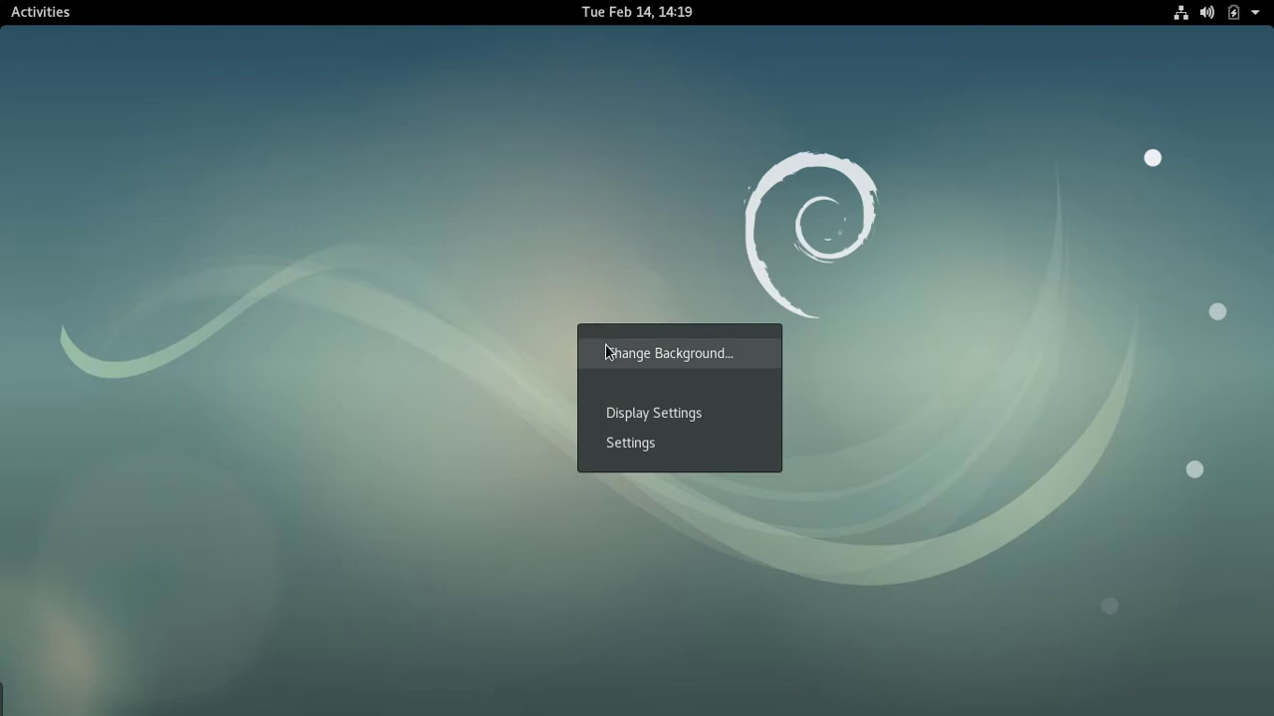
pyautogui.click(609, 354)
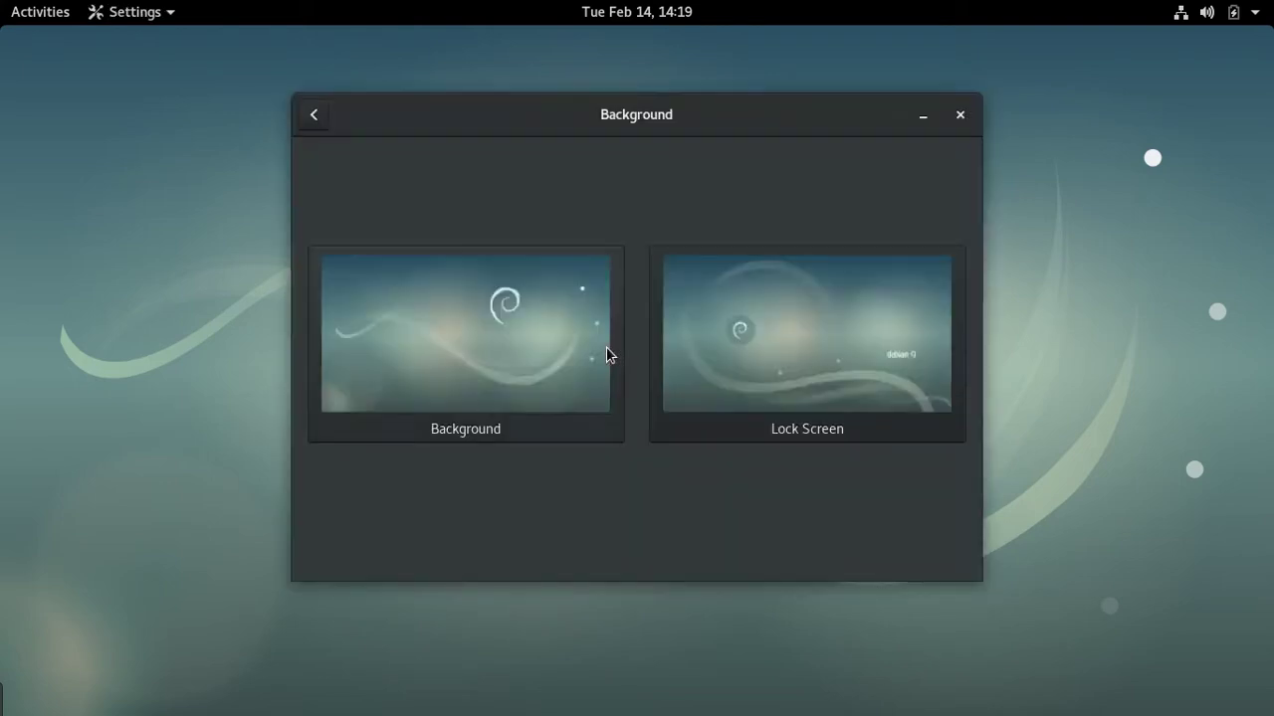
pyautogui.click(543, 356)
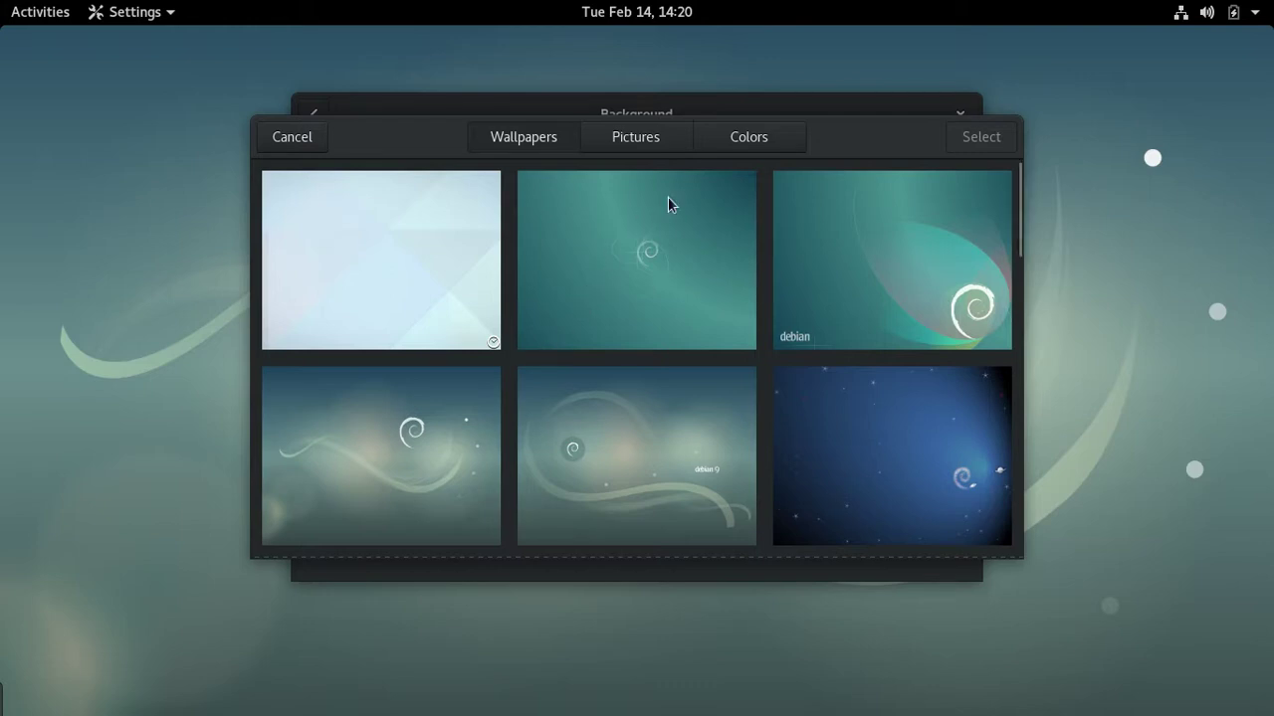
pyautogui.click(762, 146)
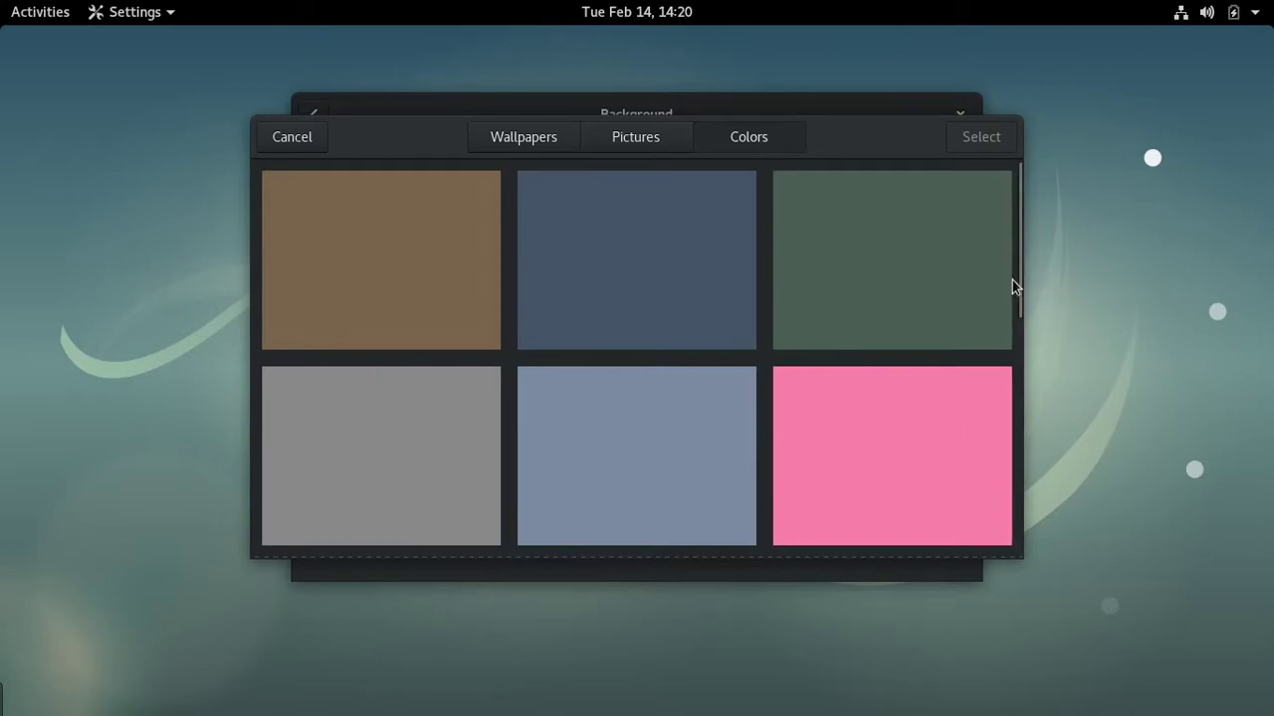
pyautogui.moveTo(1022, 283); pyautogui.dragTo(956, 376)
pyautogui.click(418, 444)
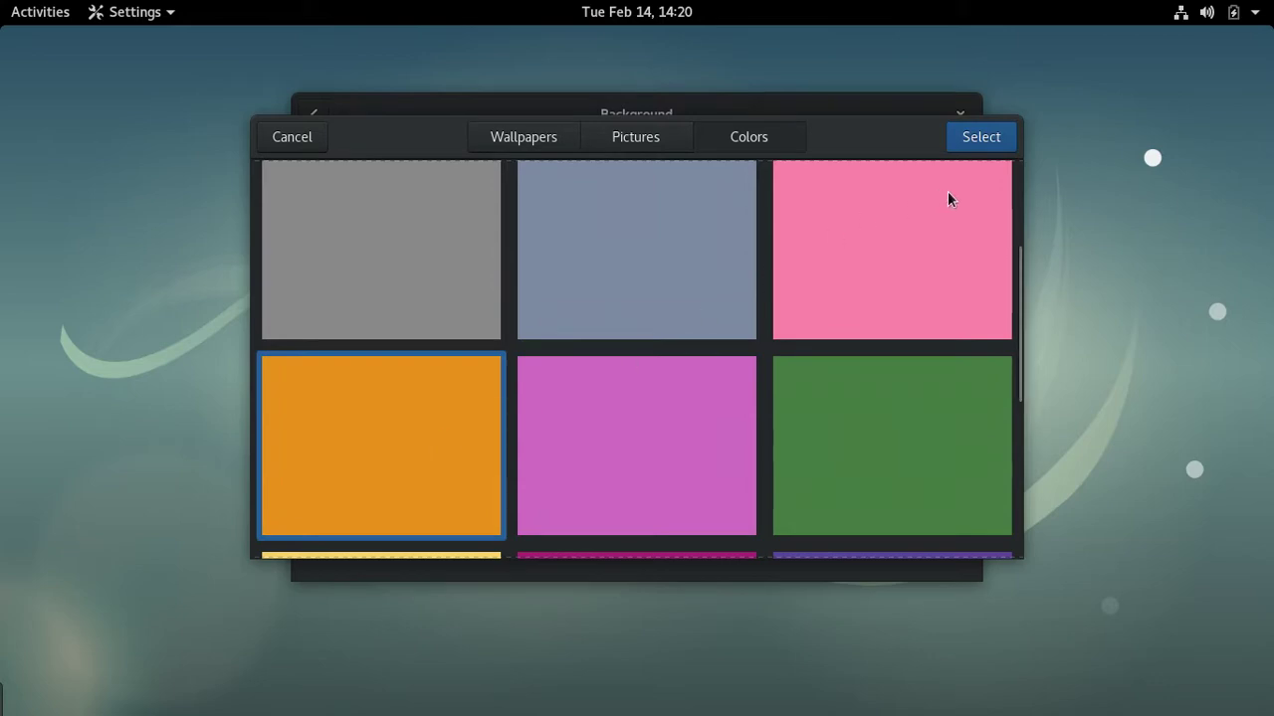
pyautogui.click(981, 136)
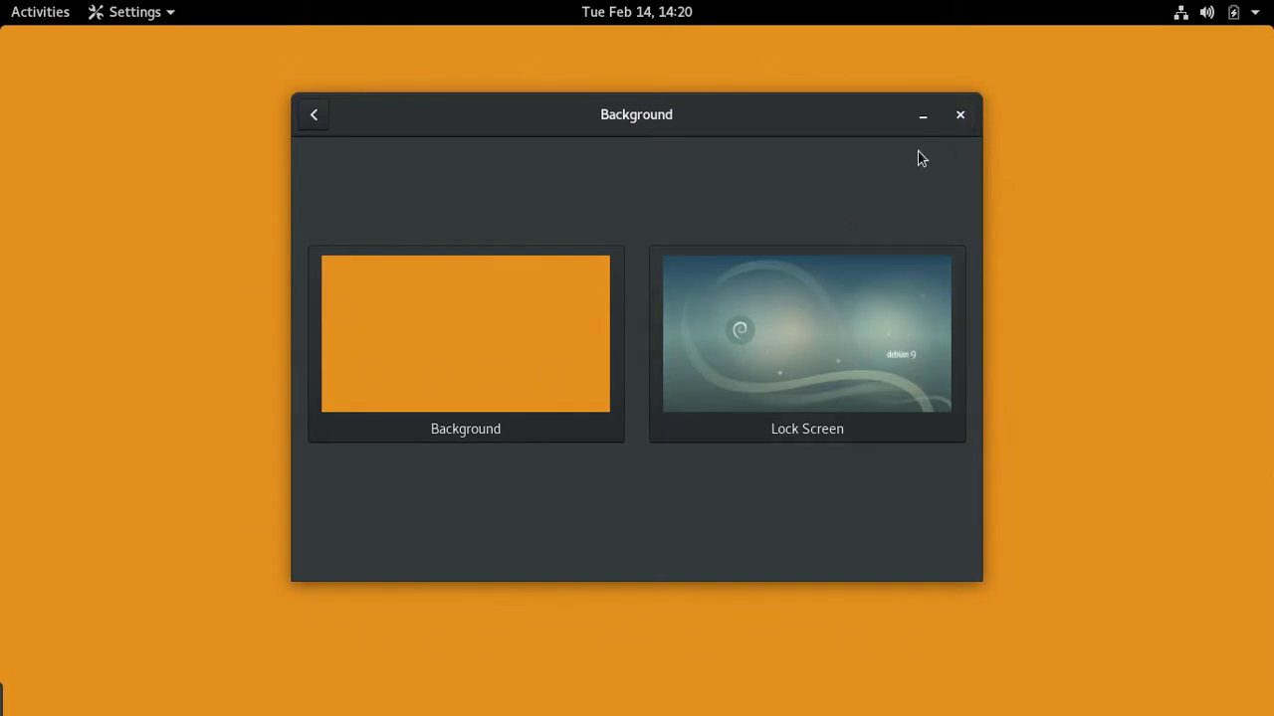
pyautogui.click(959, 118)
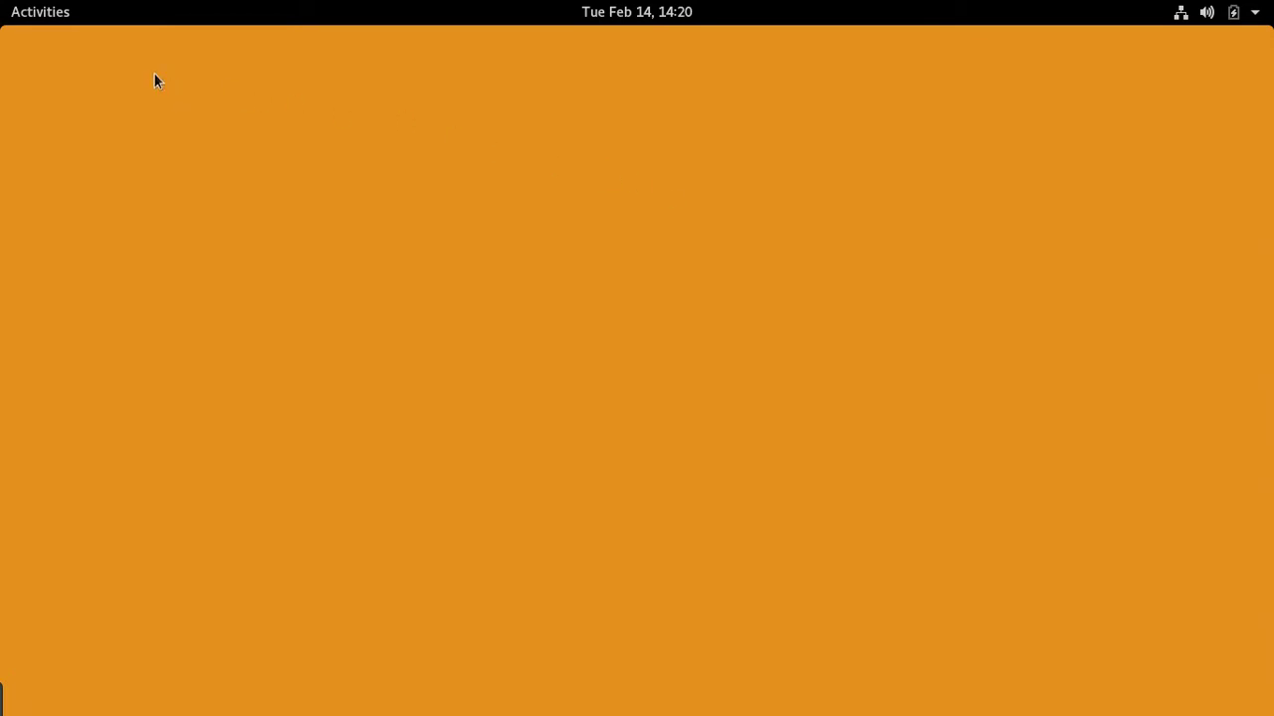
# - Search for "sys" in the activities overview and open System Monitor
pyautogui.click(41, 27)
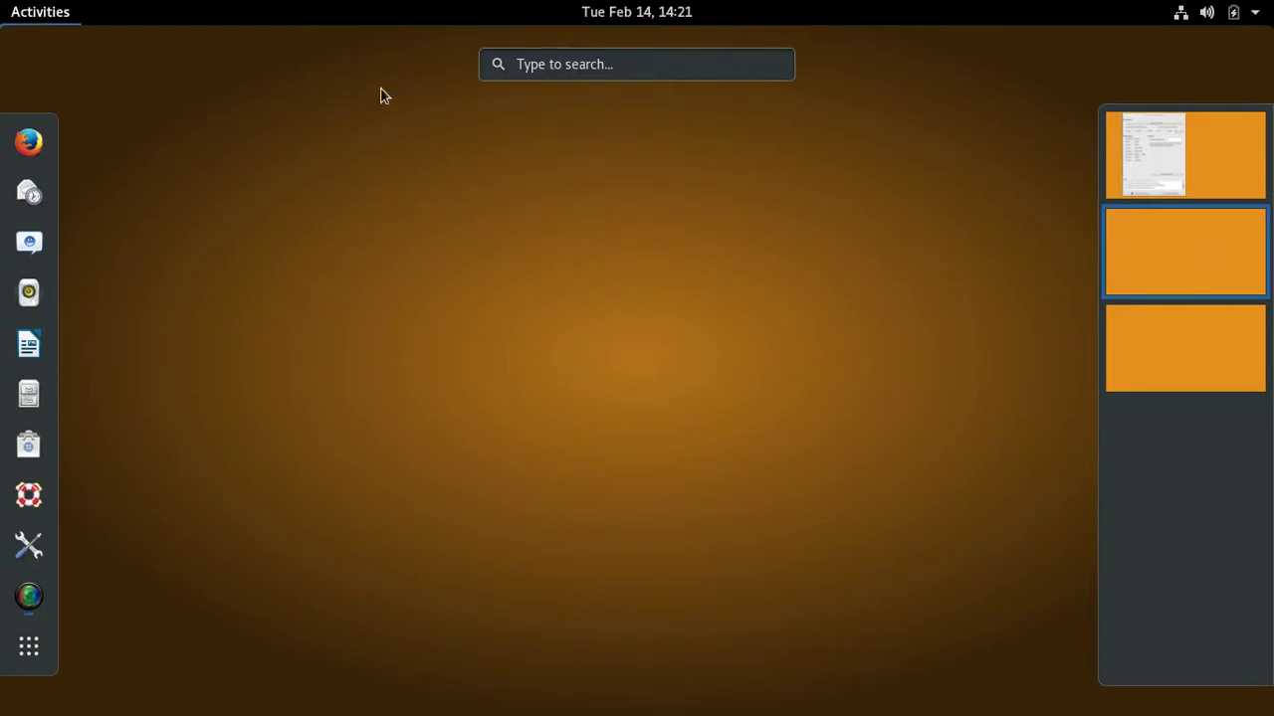
pyautogui.click(62, 16)
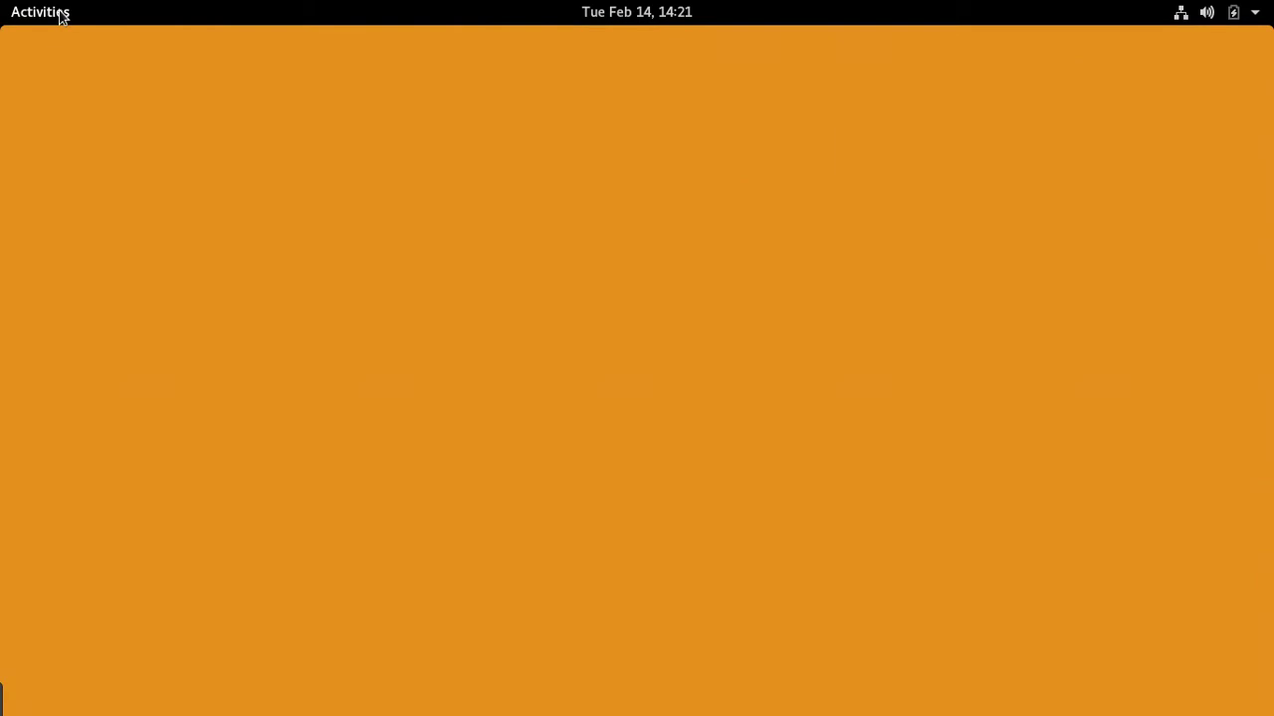
pyautogui.click(62, 16)
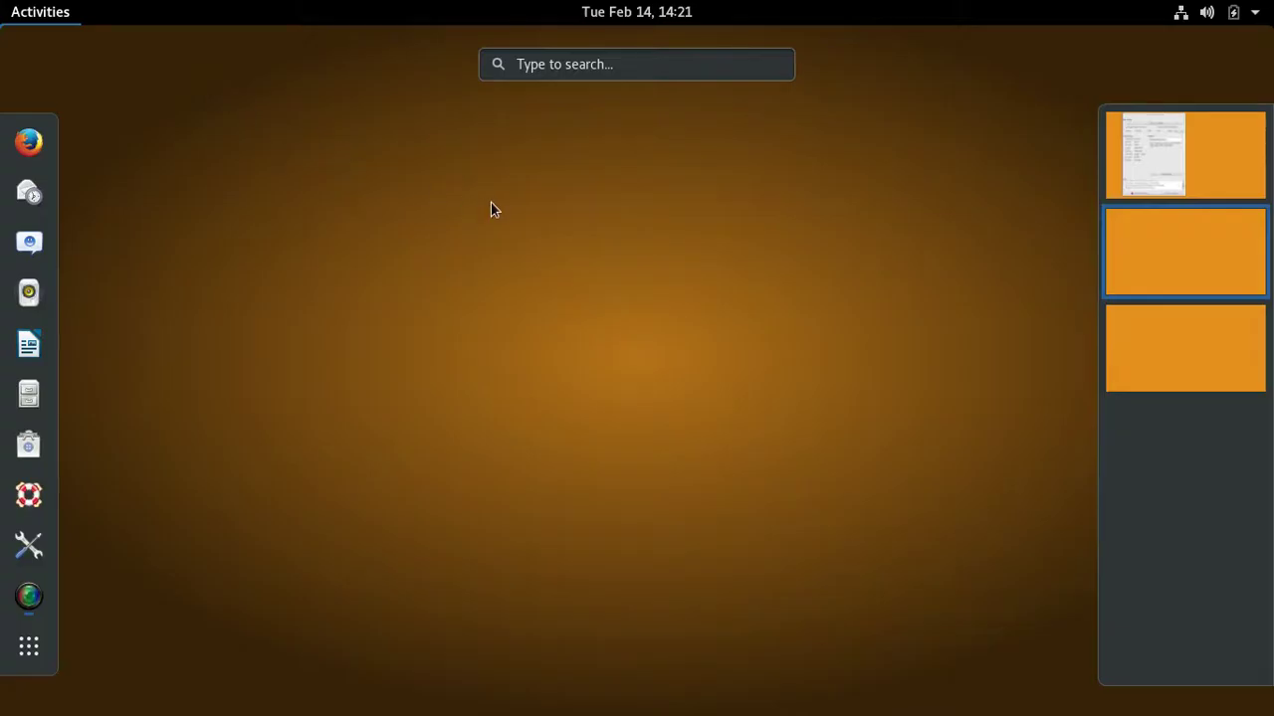
pyautogui.write('sys')
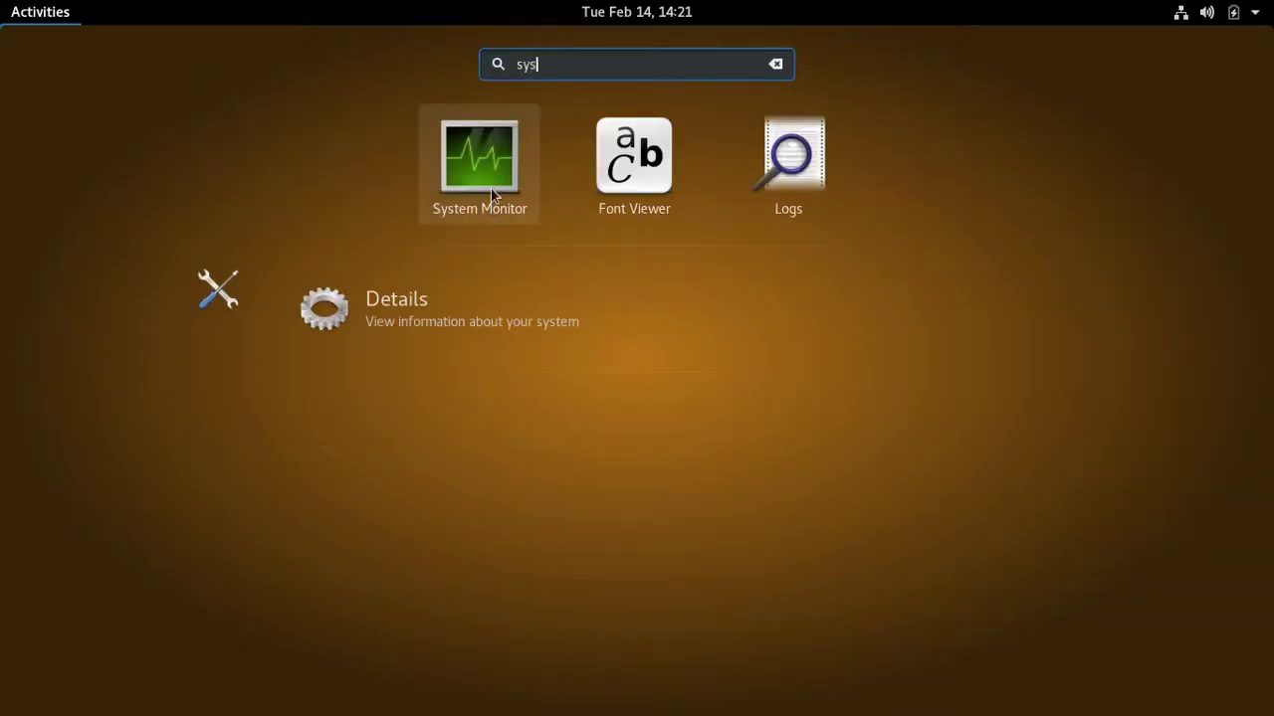
pyautogui.click(489, 167)
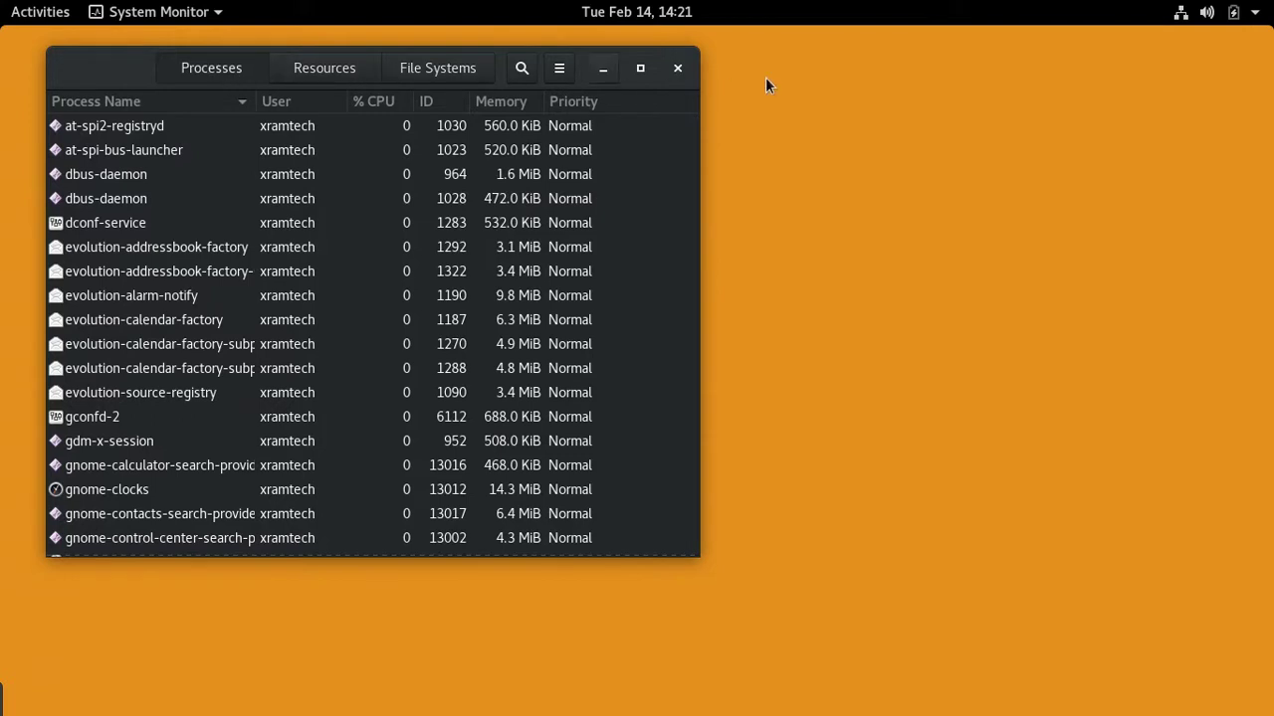
# - Examine the CPU, memory, swap and network history graphs among System Monitor's resources, and dismiss the desktop context menu
pyautogui.click(339, 70)
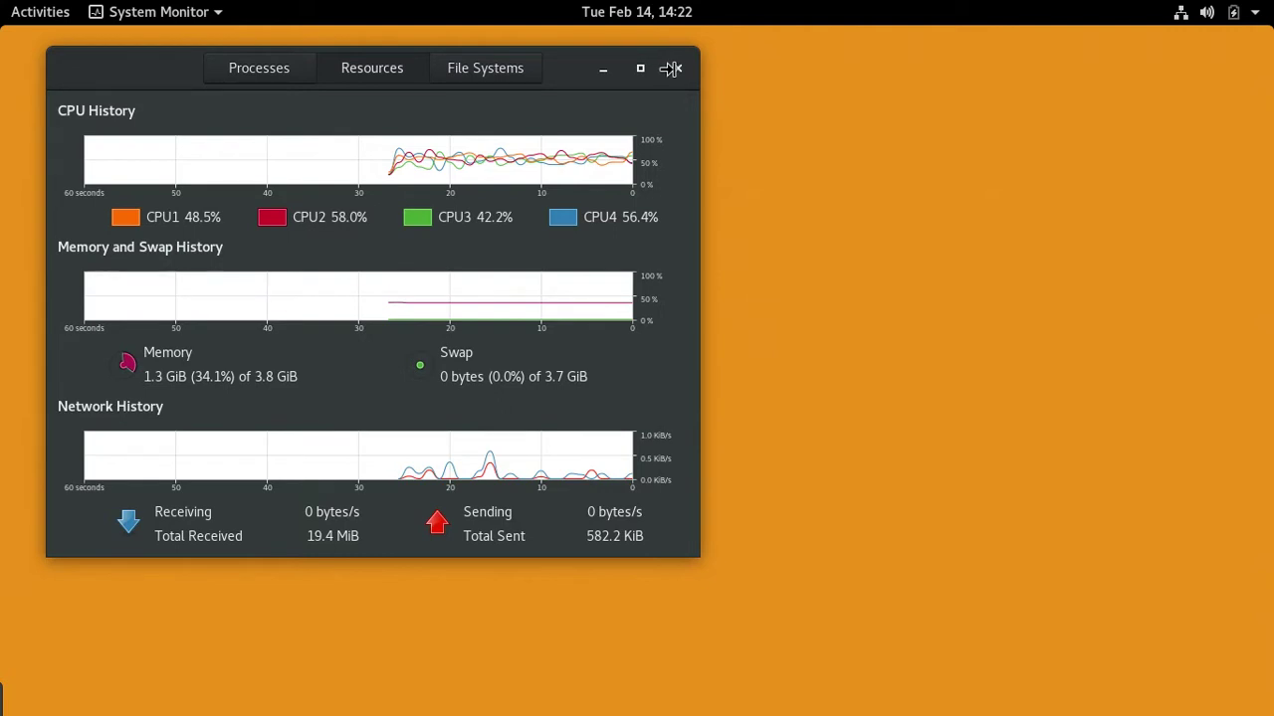
pyautogui.rightClick(787, 160)
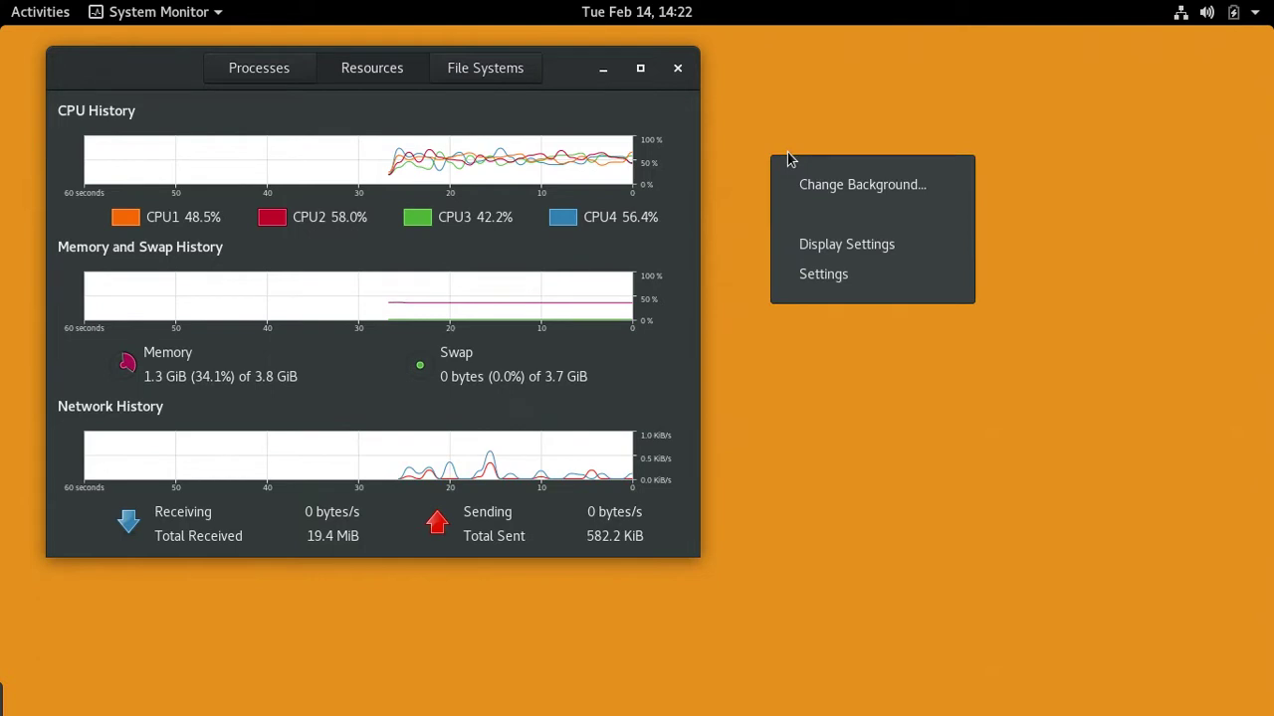
pyautogui.click(673, 67)
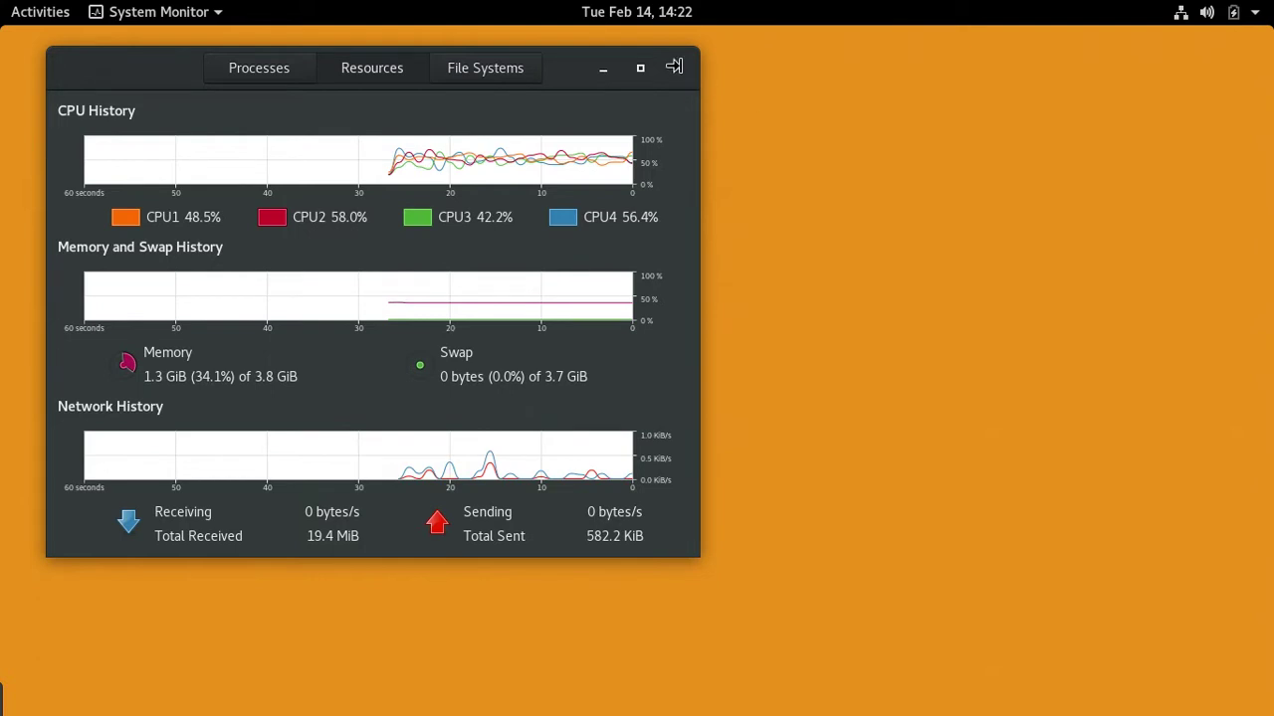